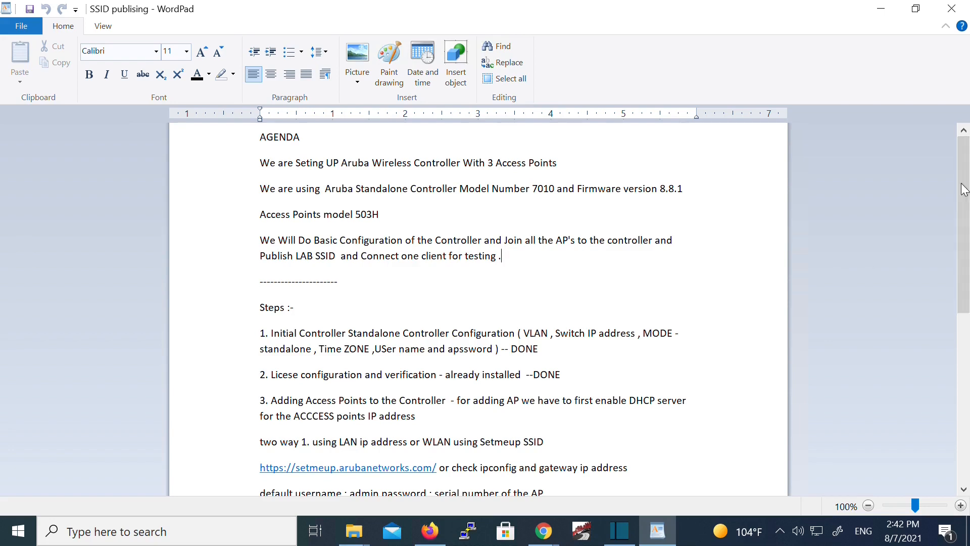
# - Scroll through the WordPad setup notes to reach the Aruba 7010 serial console
pyautogui.moveTo(964, 198); pyautogui.dragTo(966, 242)
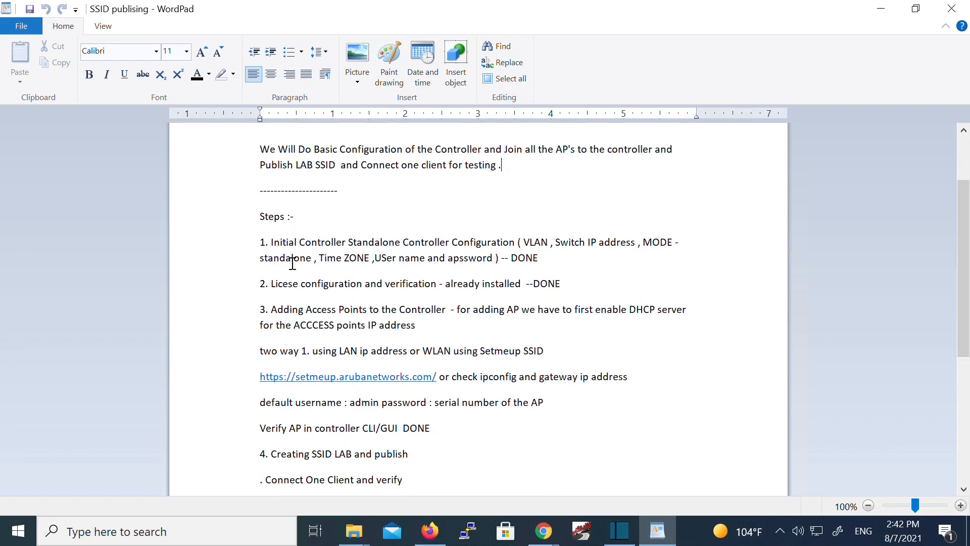
pyautogui.moveTo(275, 245); pyautogui.dragTo(429, 247)
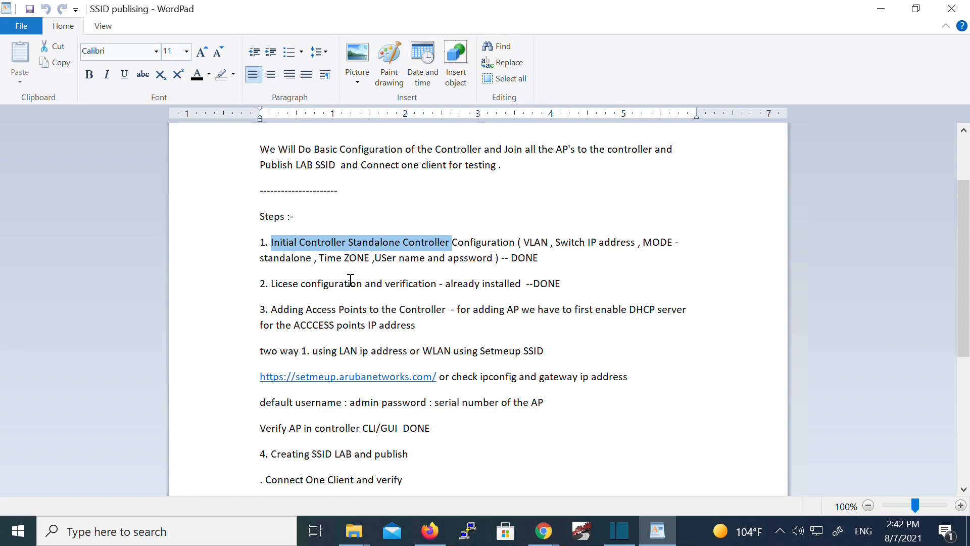
pyautogui.click(385, 269)
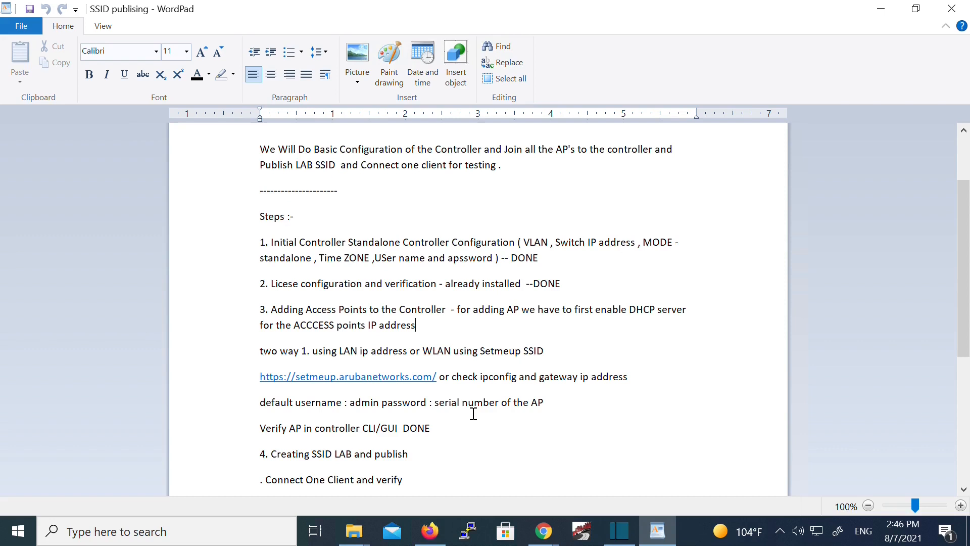
pyautogui.moveTo(961, 313); pyautogui.dragTo(967, 352)
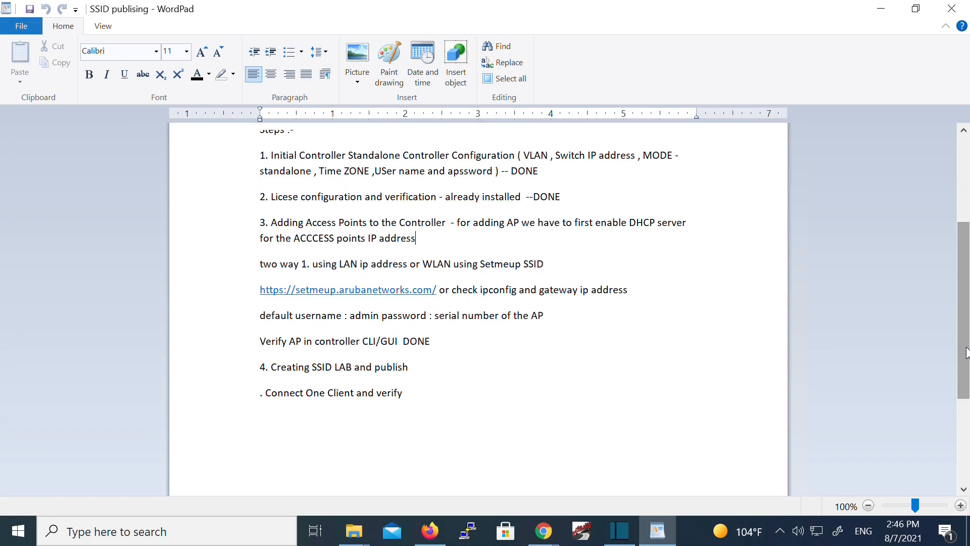
pyautogui.moveTo(967, 352); pyautogui.dragTo(969, 249)
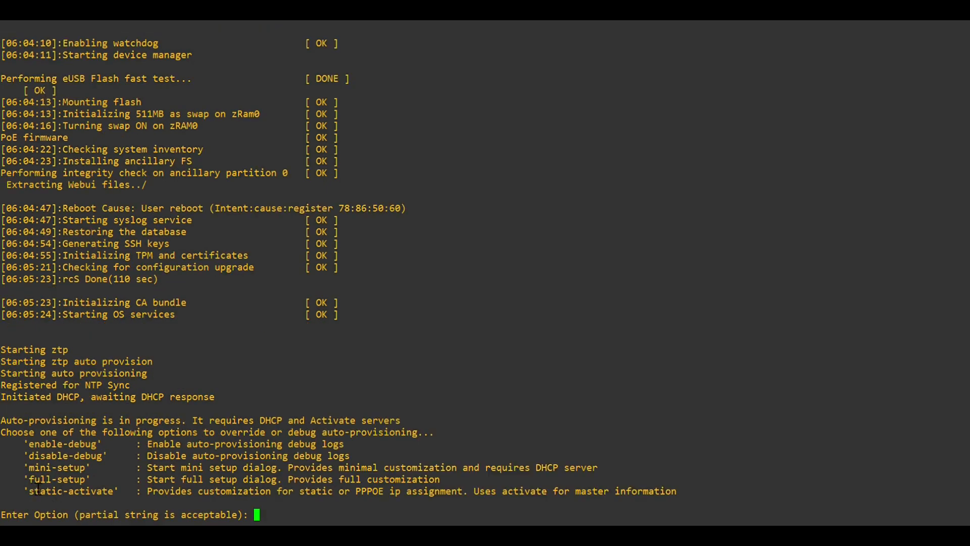
# - Paste 'full-setup' at the Enter Option prompt and answer yes to stop auto-provisioning
pyautogui.moveTo(29, 479); pyautogui.dragTo(90, 489)
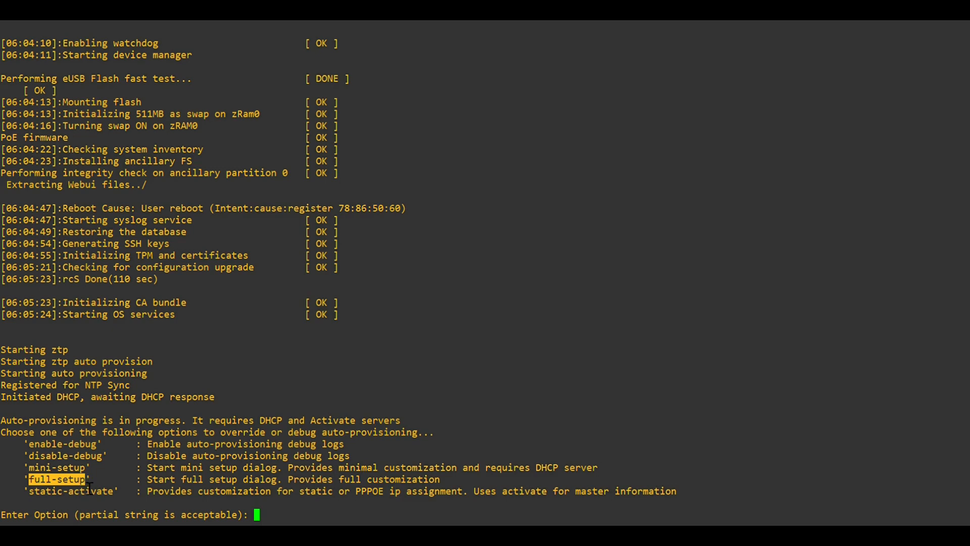
pyautogui.rightClick(89, 489)
pyautogui.press('Return')
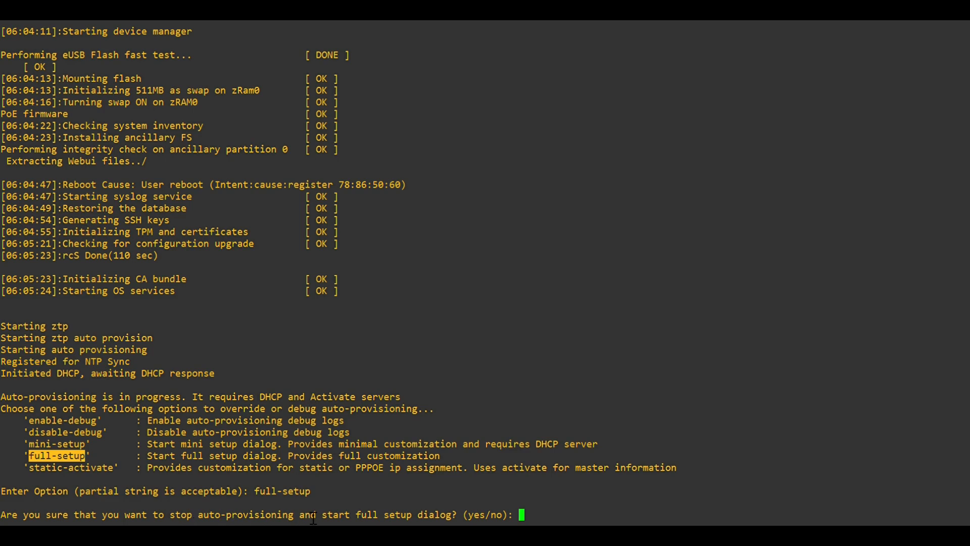
pyautogui.write('yes')
pyautogui.press('Return')
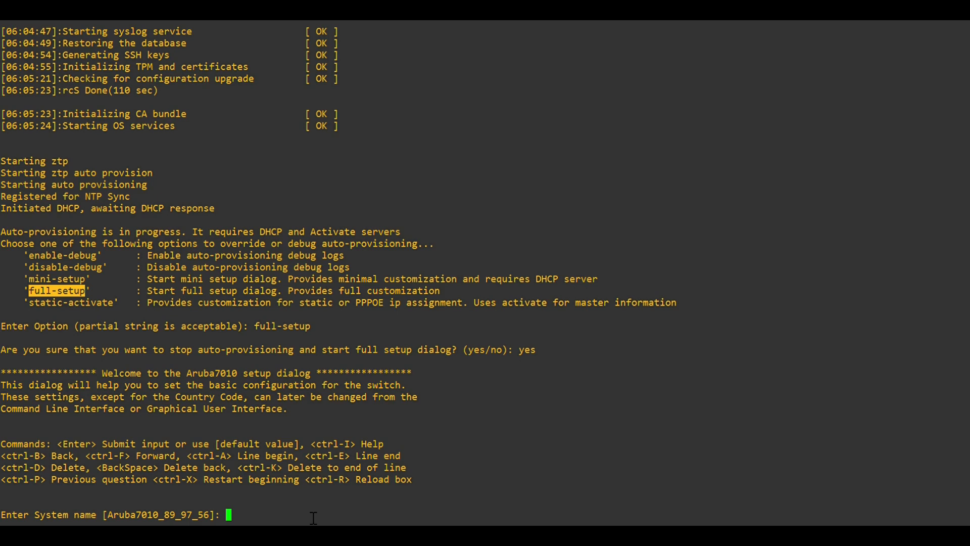
# - Name the controller Aruba7010 and set its switch role to standalone
pyautogui.write('Aruba7010')
pyautogui.press('Return')
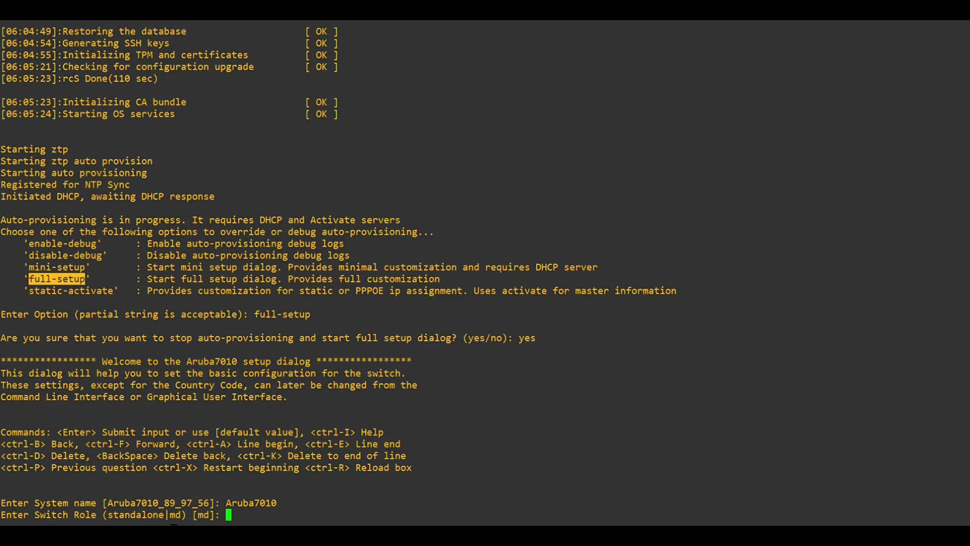
pyautogui.doubleClick(152, 515)
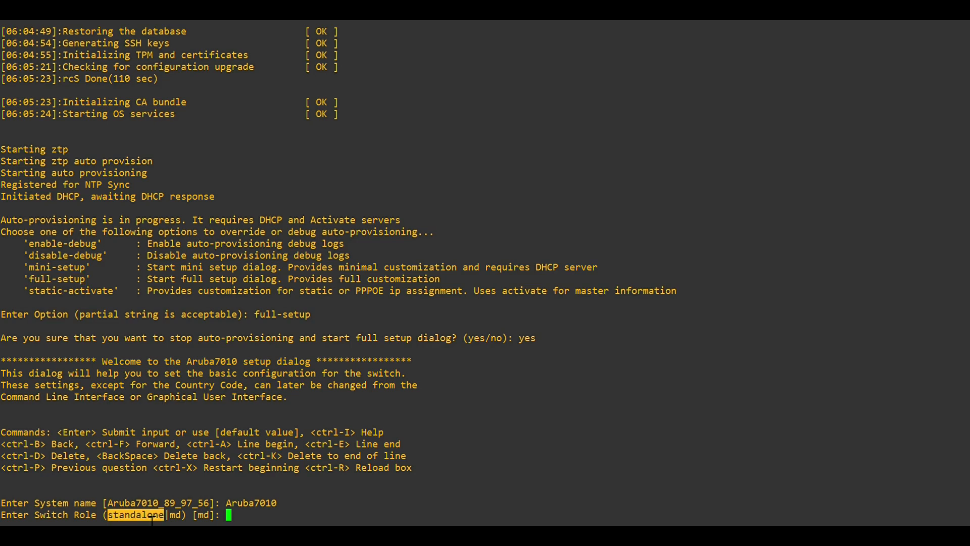
pyautogui.rightClick(242, 523)
pyautogui.press('Return')
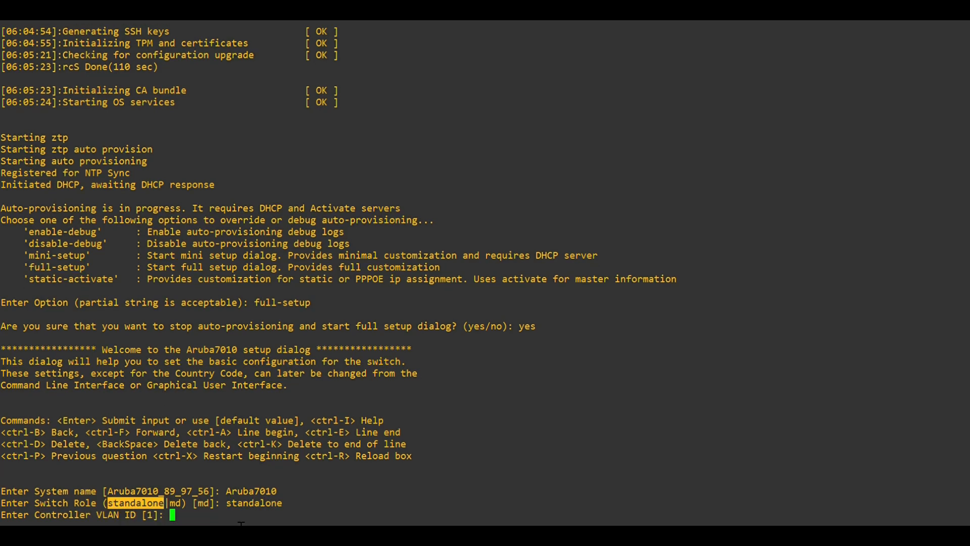
# - Keep default VLAN 1, port GE 0/0/0 and access mode, and enable an IPv4 address
pyautogui.press('Return')
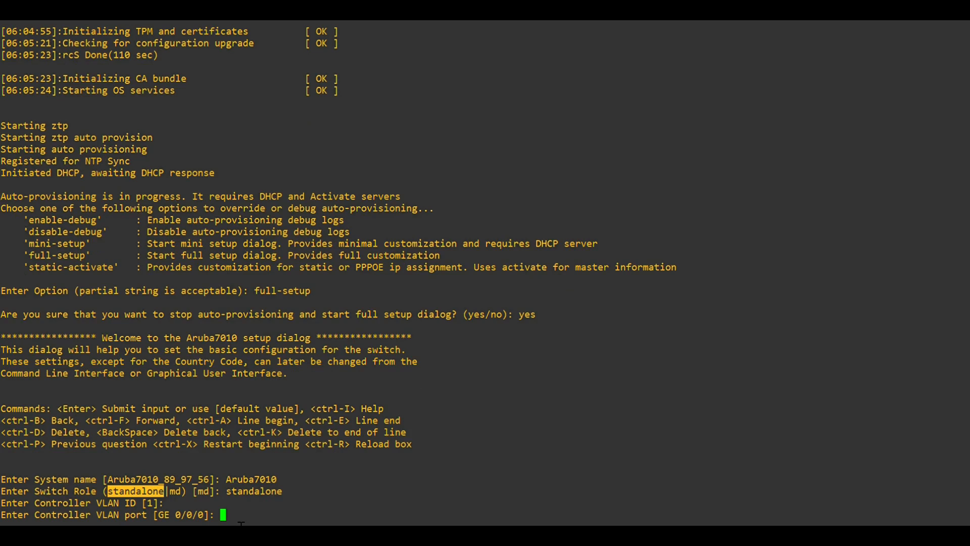
pyautogui.press('Return')
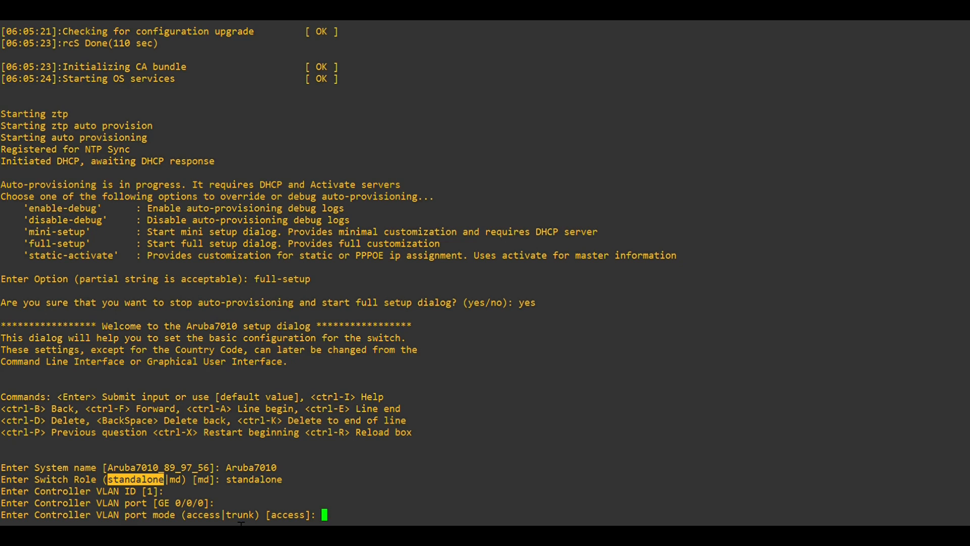
pyautogui.press('Return')
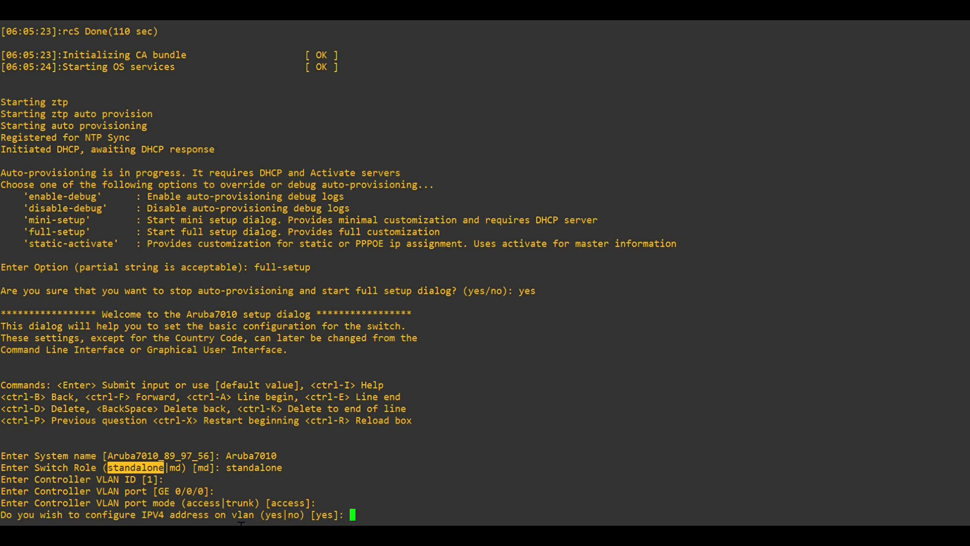
pyautogui.write('yes')
pyautogui.press('Return')
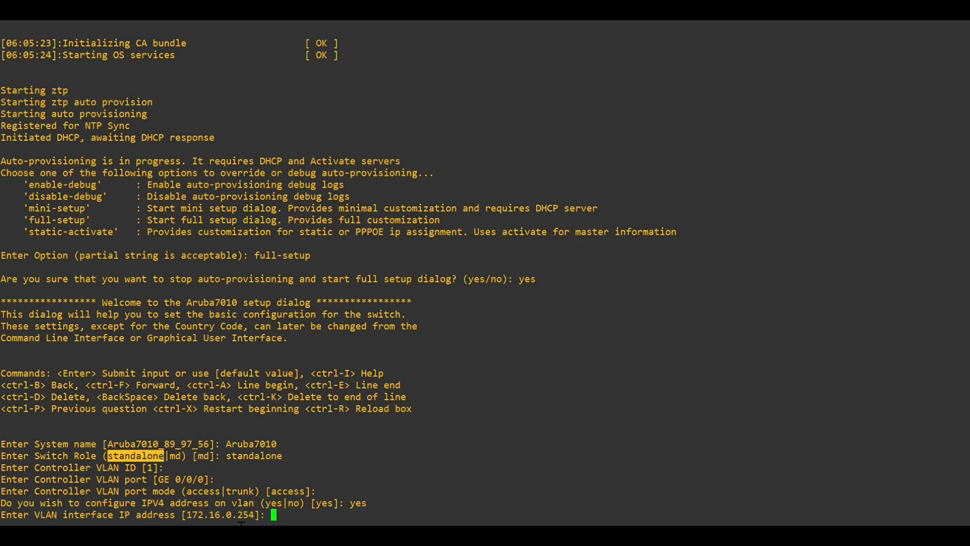
# - Enter IP 192.168.1.1, mask 255.255.255.0, gateway 192.168.1.254, DNS 8.8.8.8, and decline IPv6
pyautogui.write('192.168.1.1')
pyautogui.press('Return')
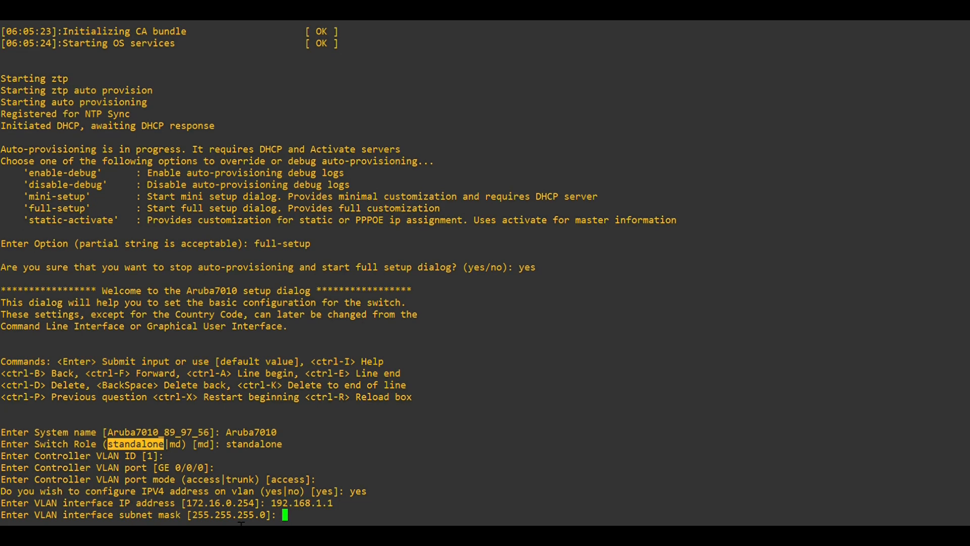
pyautogui.write('255.255.255.0')
pyautogui.press('Return')
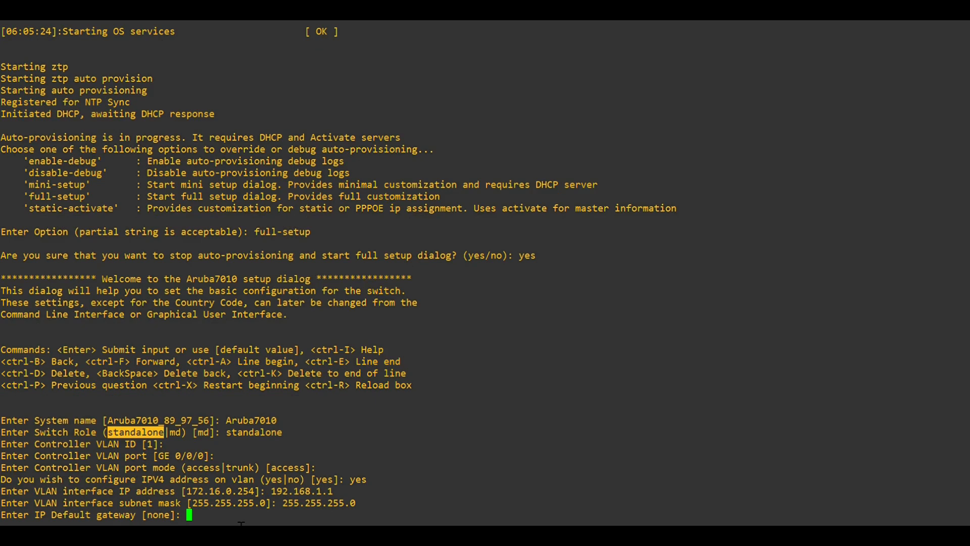
pyautogui.write('192.168.1.254')
pyautogui.press('Return')
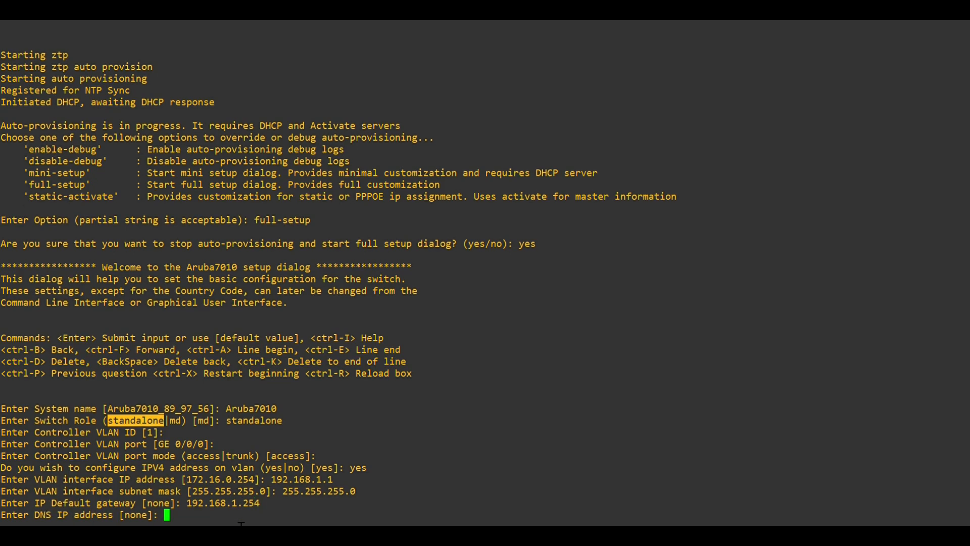
pyautogui.write('8.8.8.8')
pyautogui.press('Return')
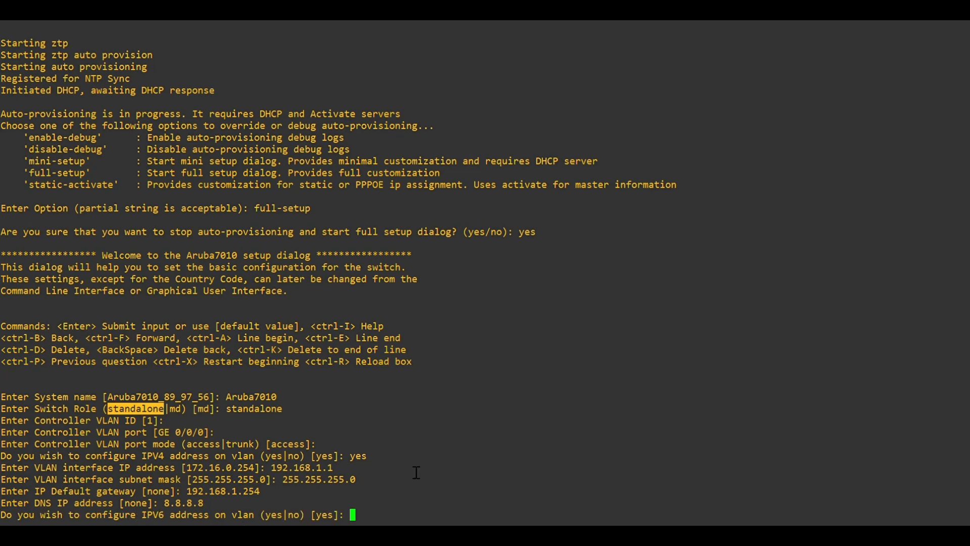
pyautogui.write('no')
pyautogui.press('Return')
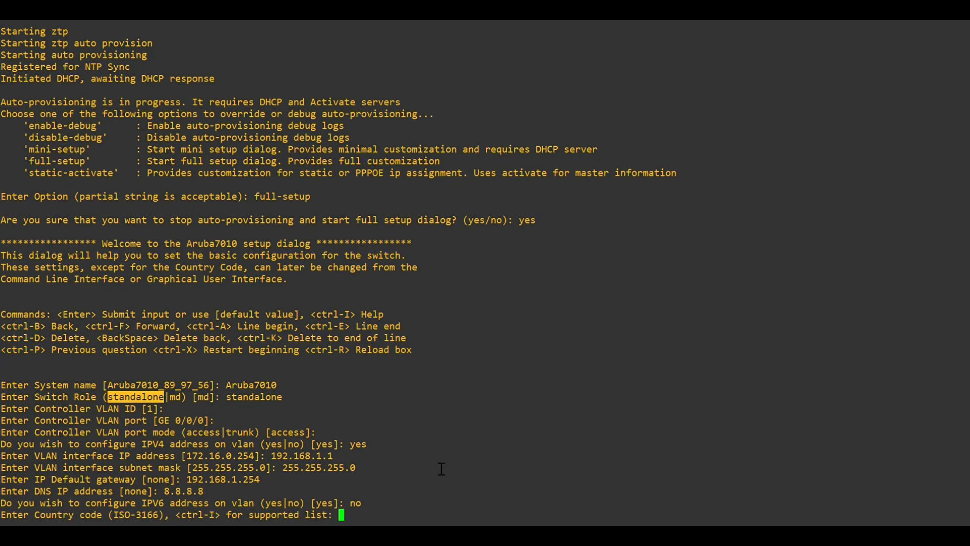
# - Set country code IN, confirm India, and keep the default time zone, time and date
pyautogui.write('IN')
pyautogui.press('Return')
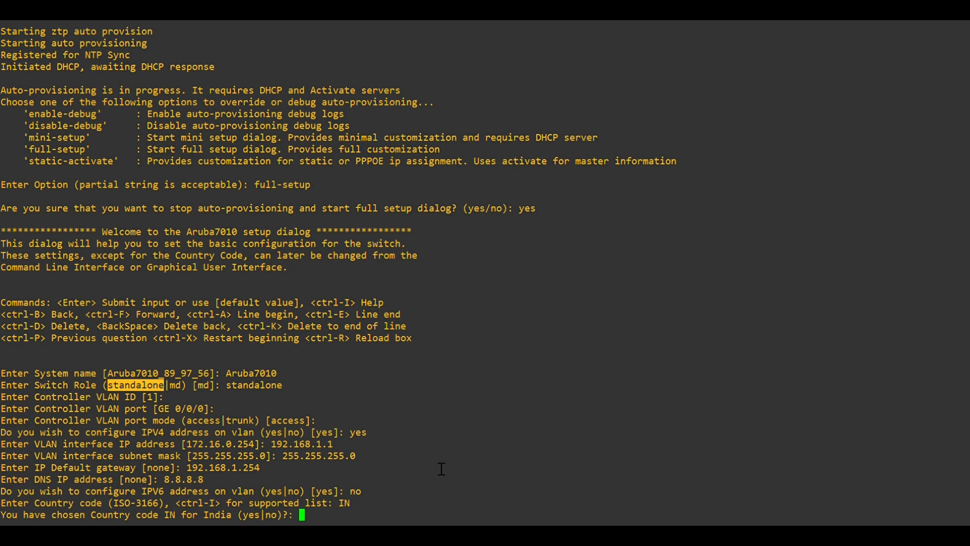
pyautogui.write('yes')
pyautogui.press('Return')
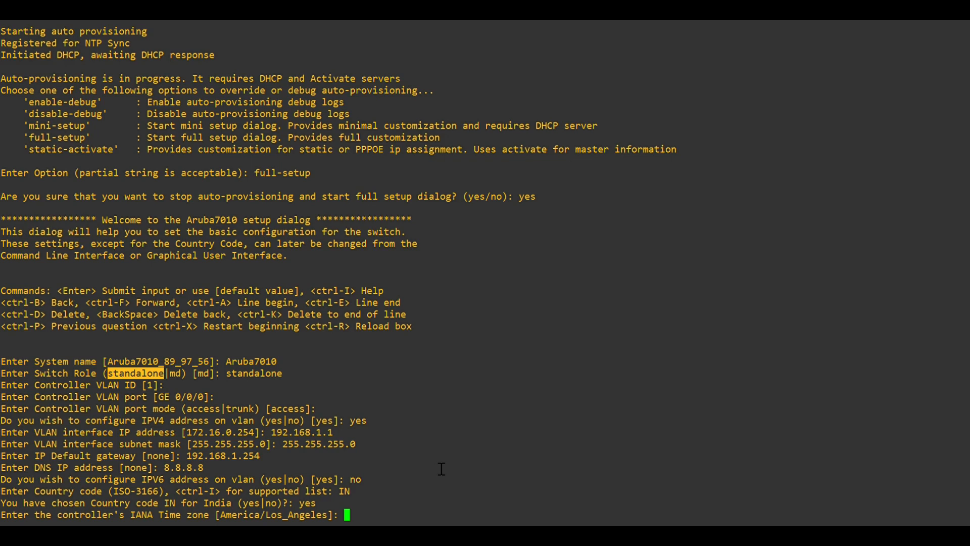
pyautogui.press('Return')
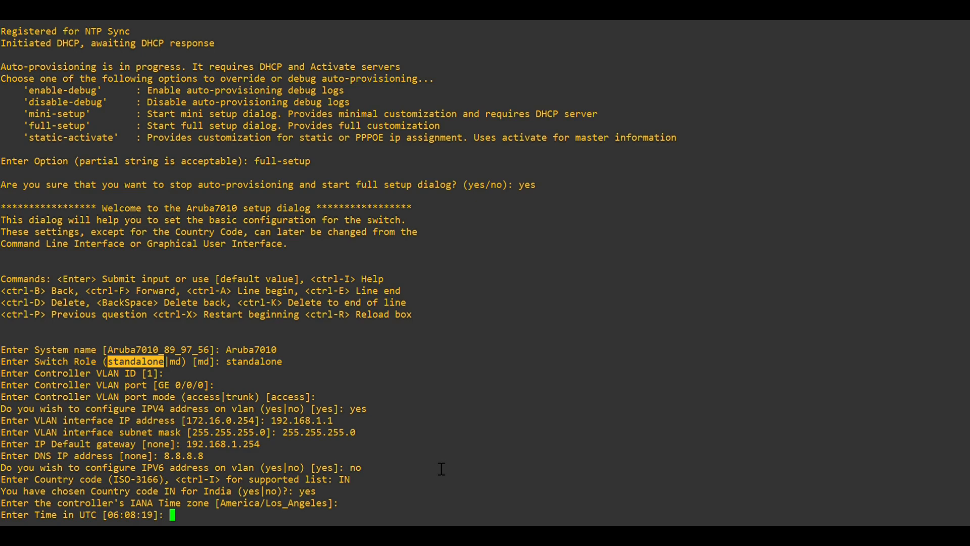
pyautogui.press('Return')
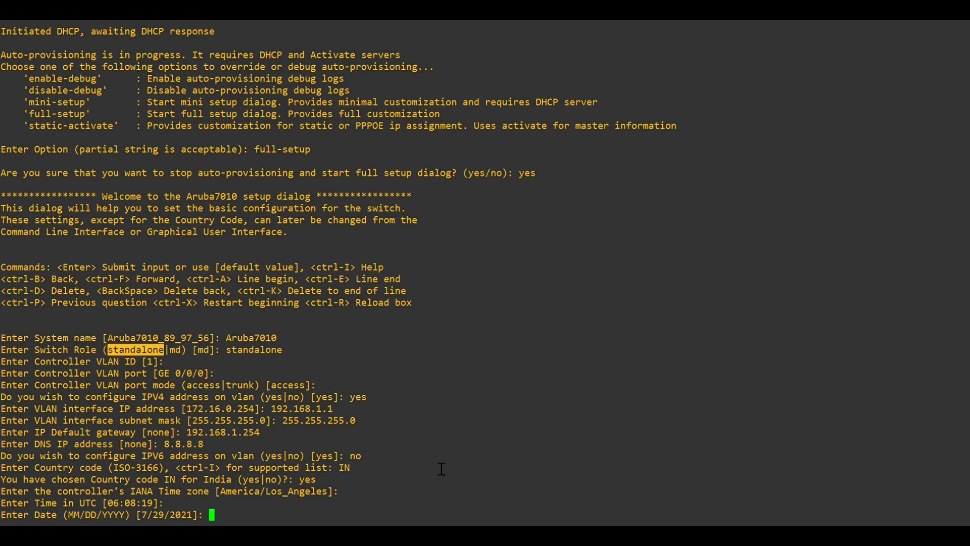
pyautogui.press('Return')
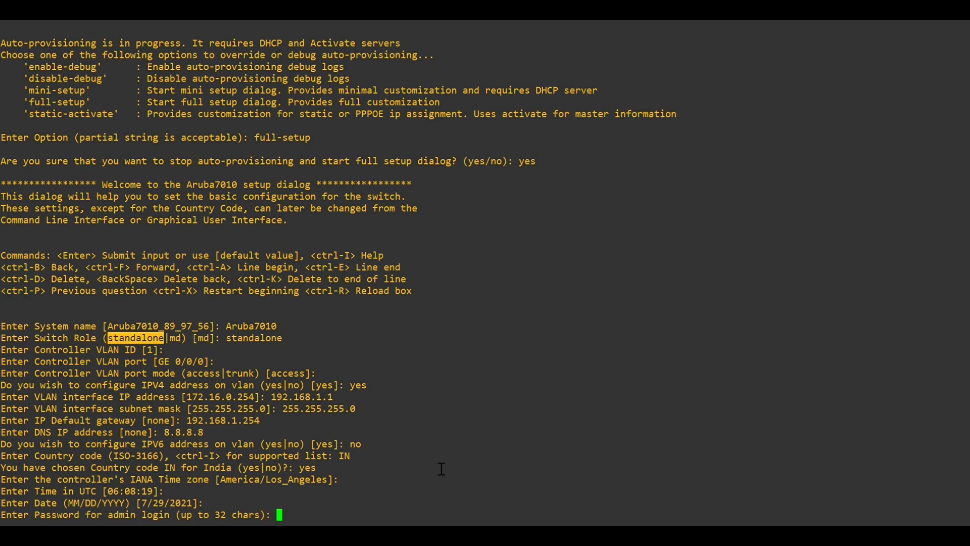
# - Enter and confirm the admin login password
pyautogui.write('**********')
pyautogui.press('Return')
pyautogui.write('*****')
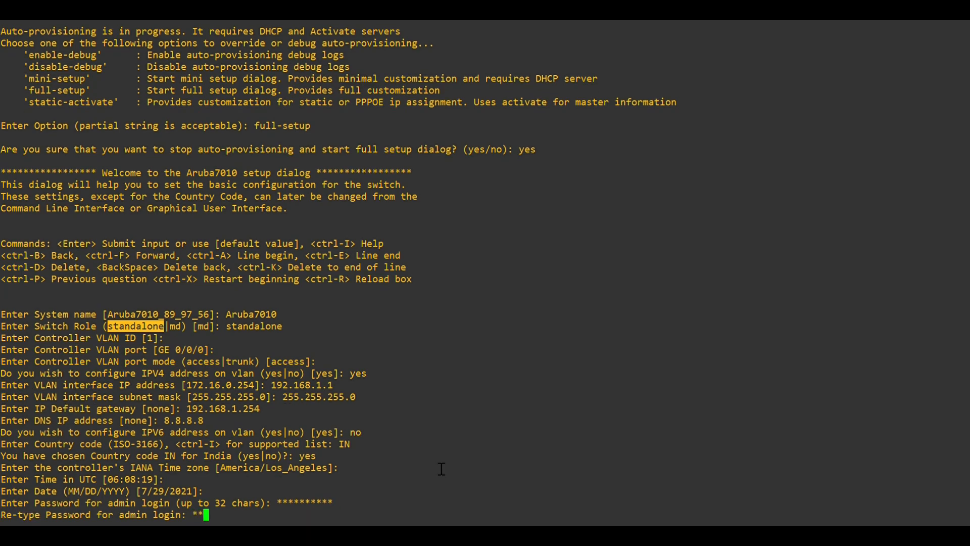
pyautogui.write('*****')
pyautogui.press('Return')
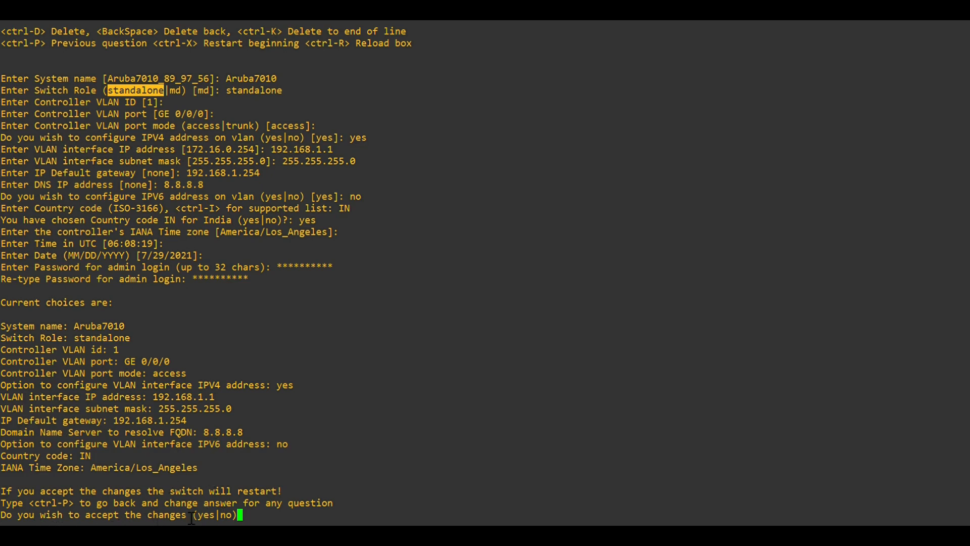
# - Accept the setup summary with yes so the controller restarts with the new settings
pyautogui.write('yes')
pyautogui.press('Return')
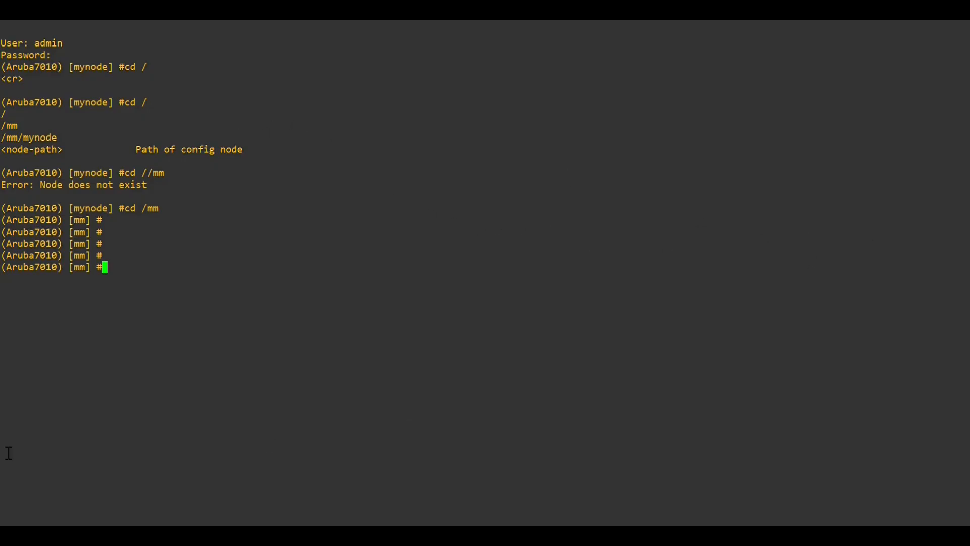
# - List the licence subcommands and page through show license client-table
pyautogui.write('show license')
pyautogui.press('?')
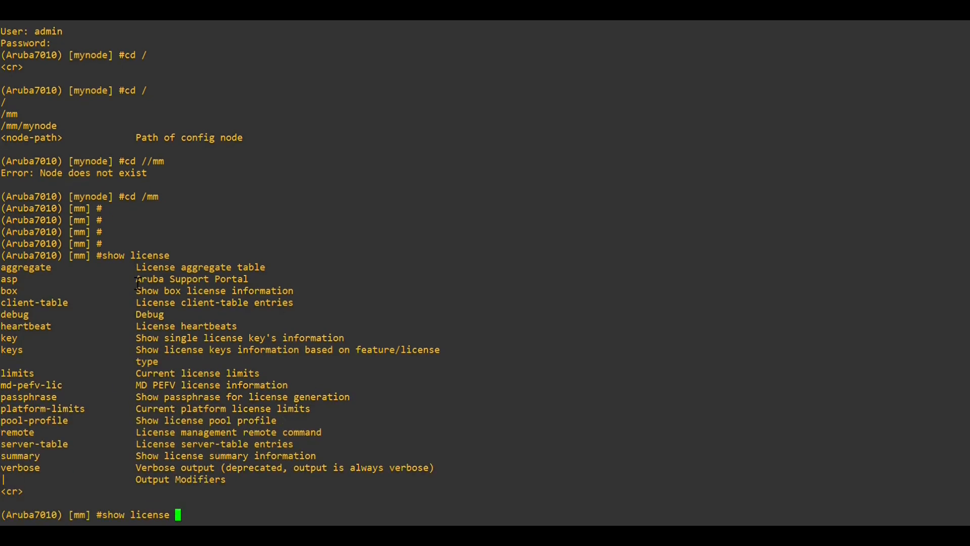
pyautogui.write('cl')
pyautogui.press('Tab')
pyautogui.press('Return')
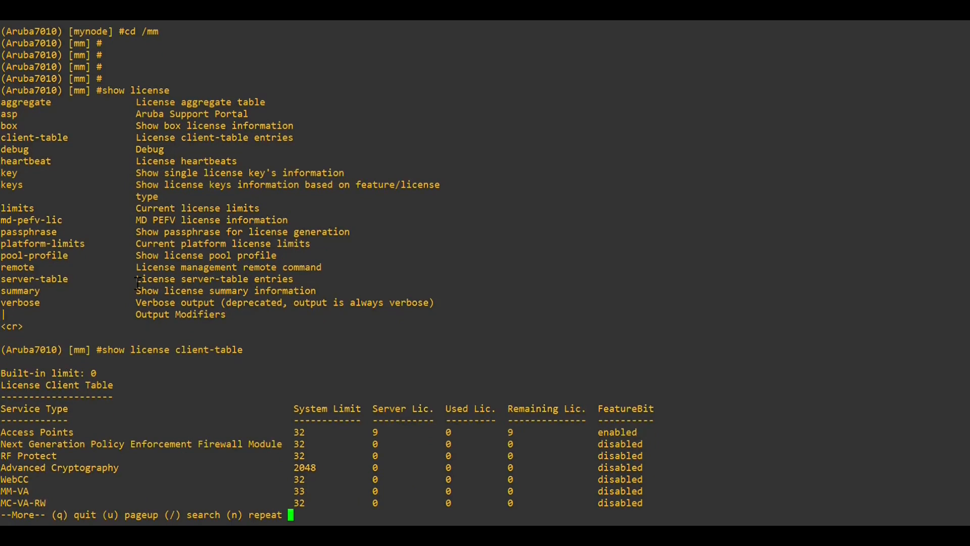
pyautogui.press('space')
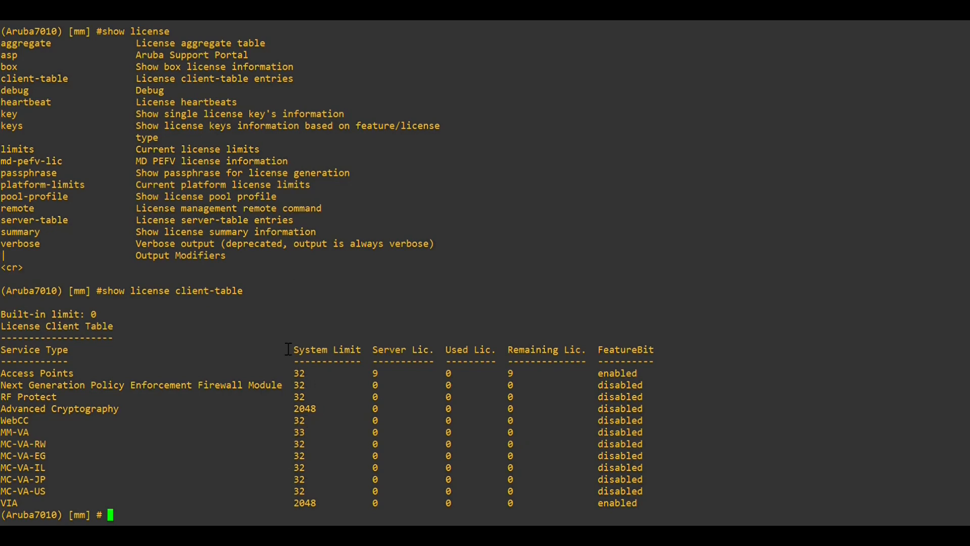
# - Try show license summary, then run show license to confirm 9 enabled AP licences
pyautogui.write('show license su')
pyautogui.press('Tab')
pyautogui.press('Return')
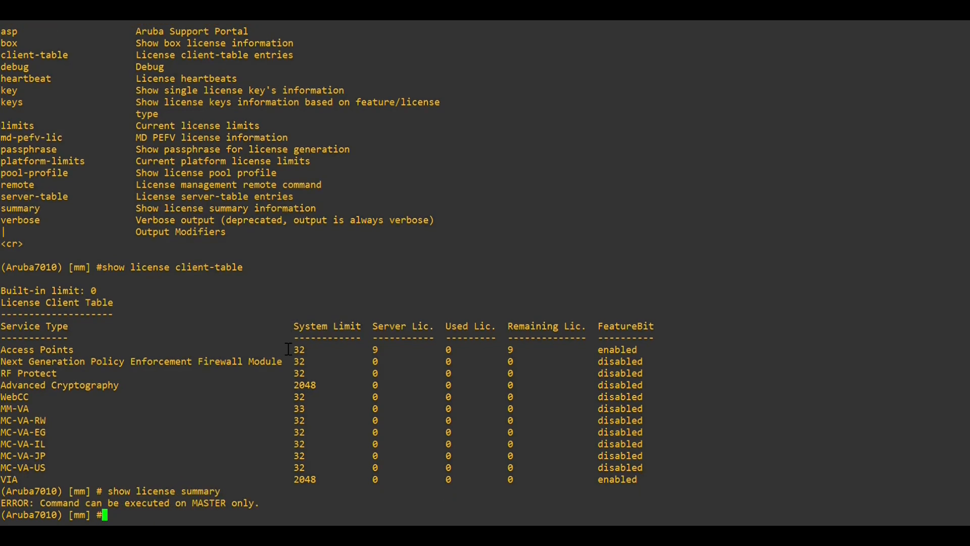
pyautogui.press('Up')
pyautogui.press('BackSpace')
pyautogui.press('BackSpace')
pyautogui.press('BackSpace')
pyautogui.press('BackSpace')
pyautogui.press('BackSpace')
pyautogui.press('BackSpace')
pyautogui.press('BackSpace')
pyautogui.press('BackSpace')
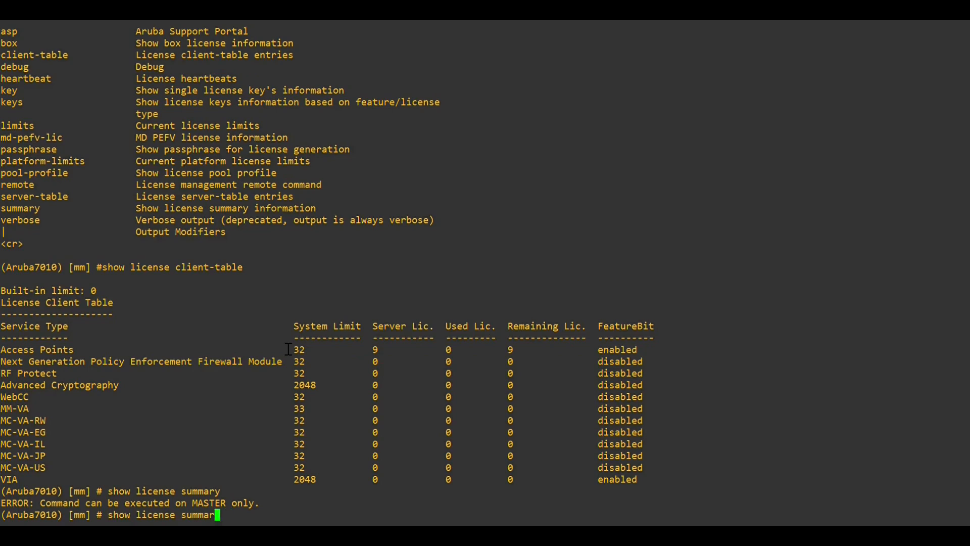
pyautogui.press('Return')
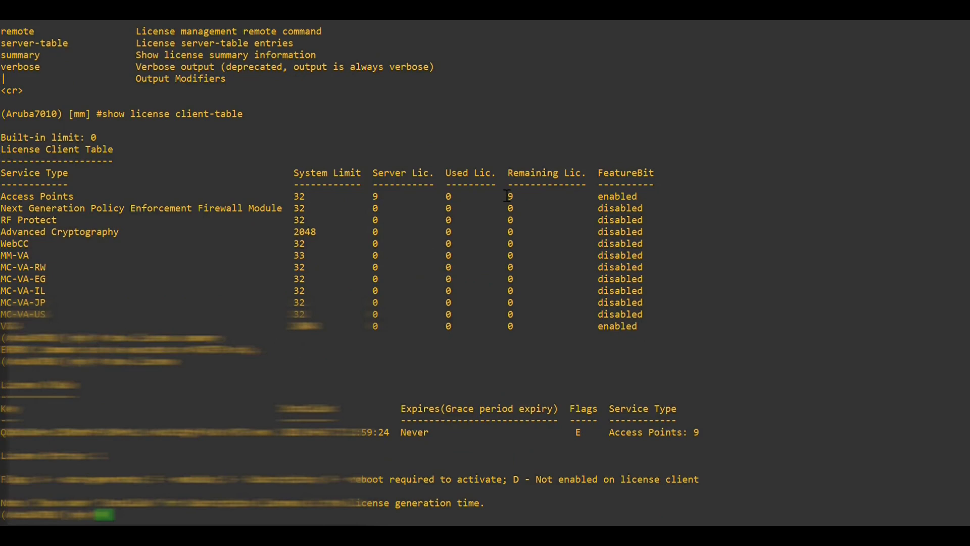
pyautogui.press('Return')
pyautogui.press('Return')
pyautogui.press('Return')
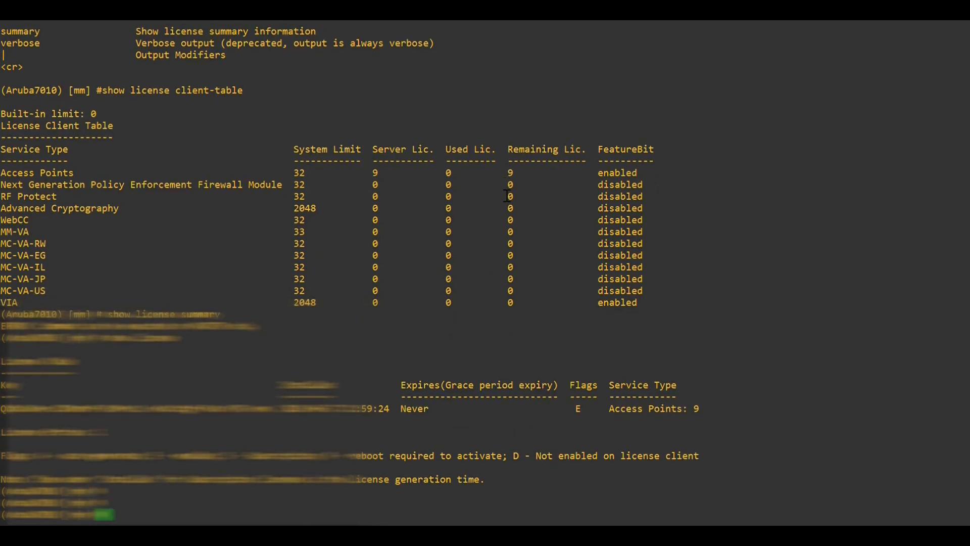
pyautogui.write('show switch')
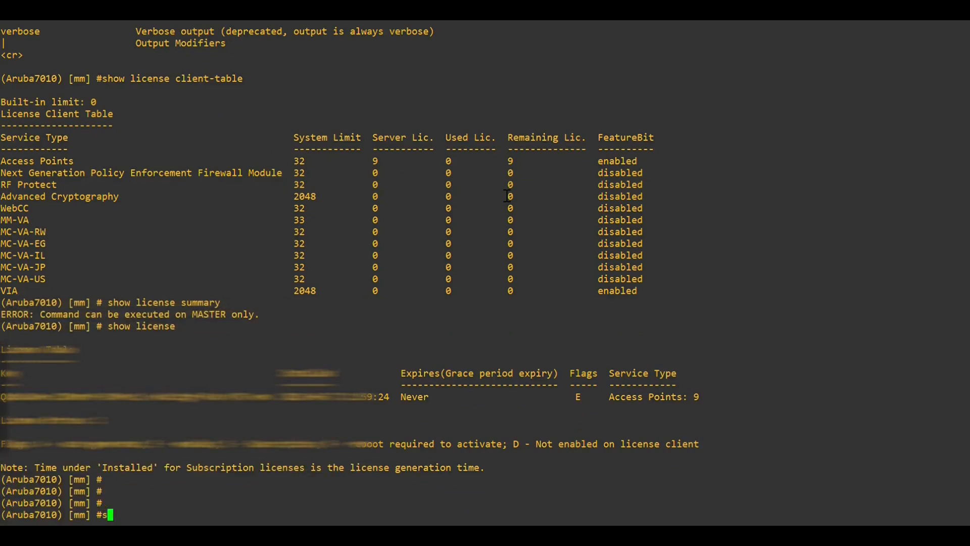
pyautogui.write(' ip')
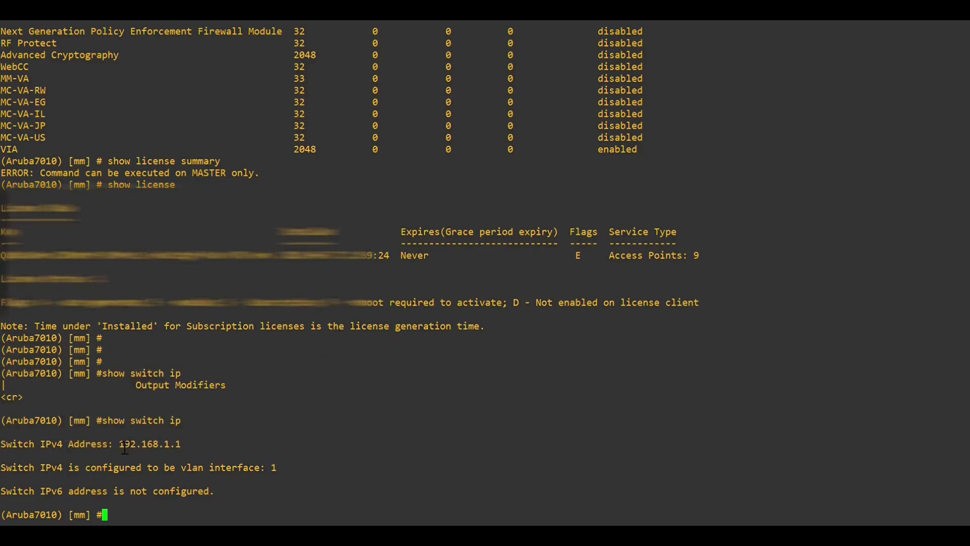
# - Highlight switch IPv4 192.168.1.1, then vlan 1's 192.168.1.1 and 255.255.255.0 in show ip interface brief
pyautogui.moveTo(114, 445); pyautogui.dragTo(186, 452)
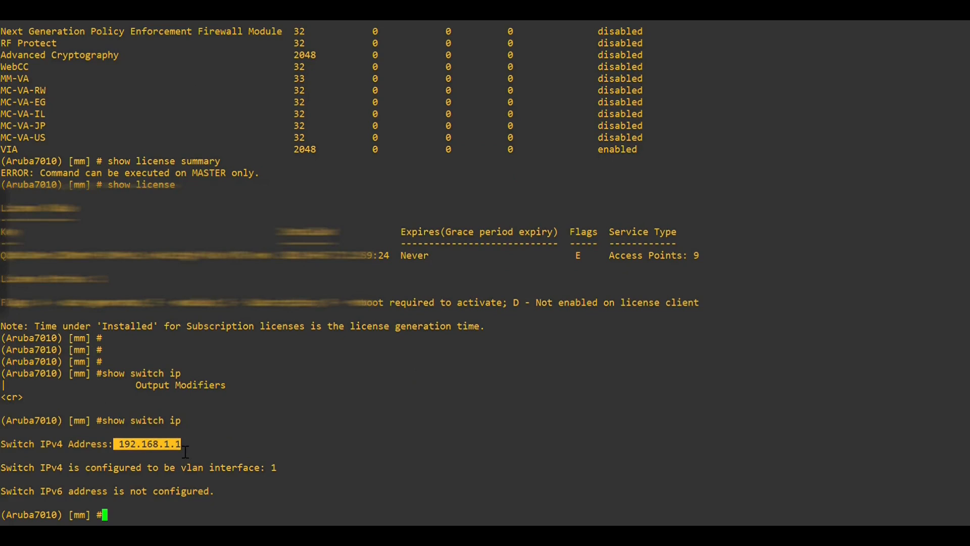
pyautogui.click(138, 507)
pyautogui.write('show ')
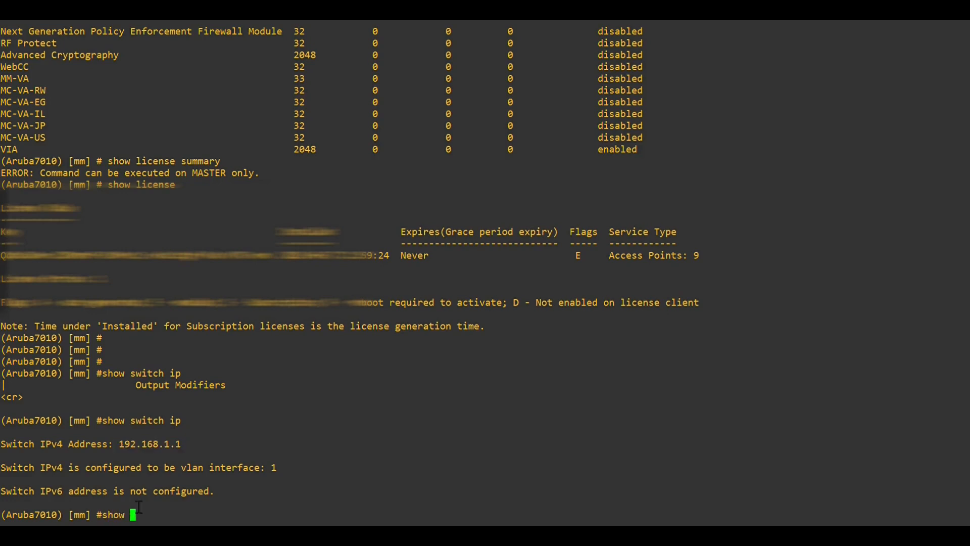
pyautogui.write('ip interface brief')
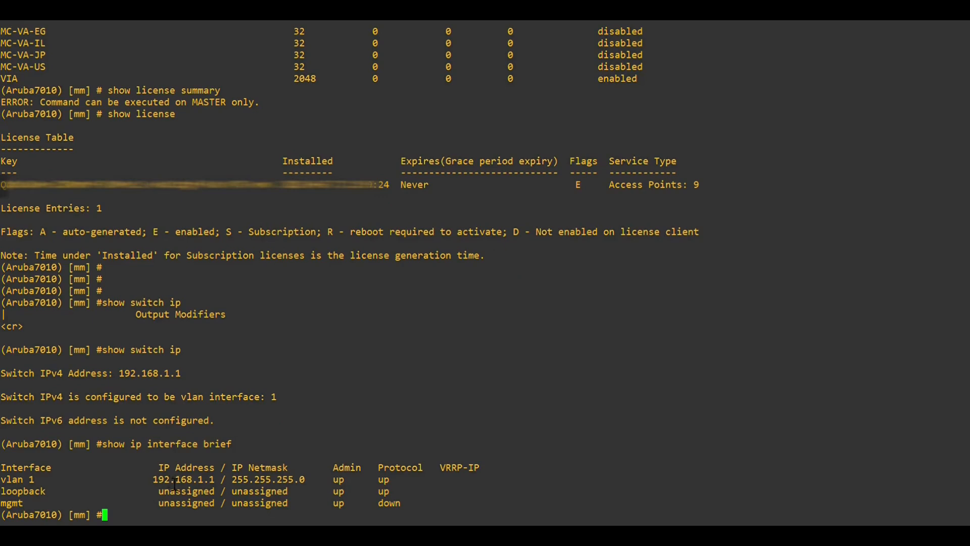
pyautogui.doubleClick(174, 483)
pyautogui.doubleClick(252, 484)
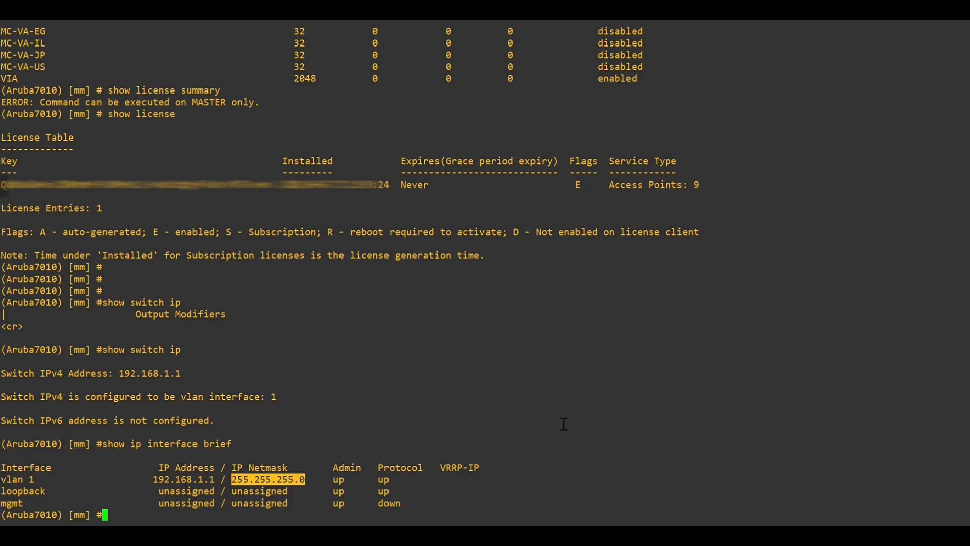
# - Run show port status and page through all the port rows
pyautogui.write('show ')
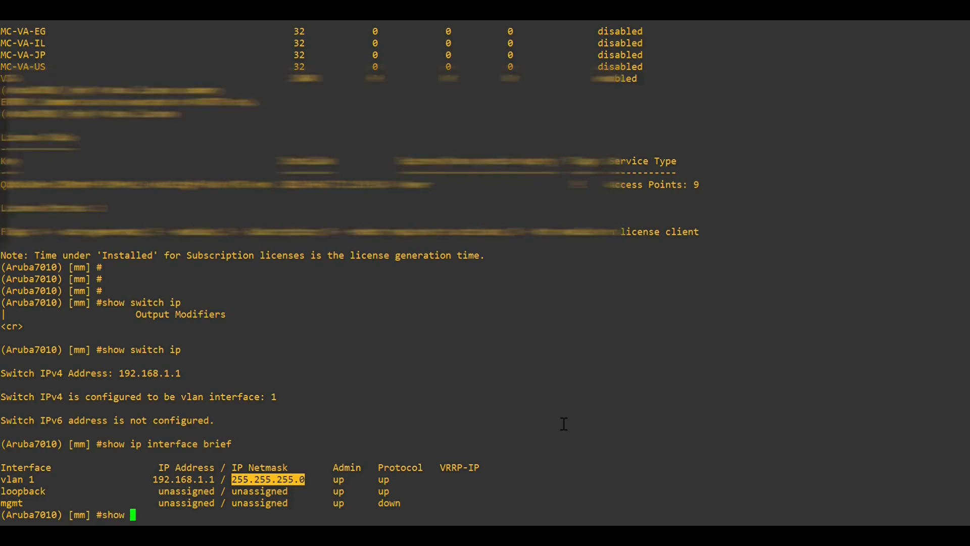
pyautogui.write('ports')
pyautogui.press('Tab')
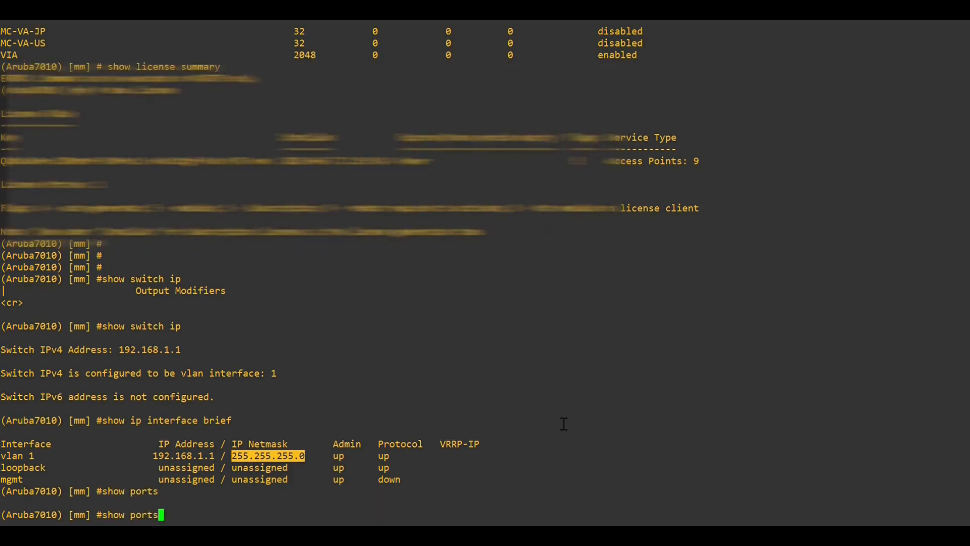
pyautogui.press('BackSpace')
pyautogui.write('stat')
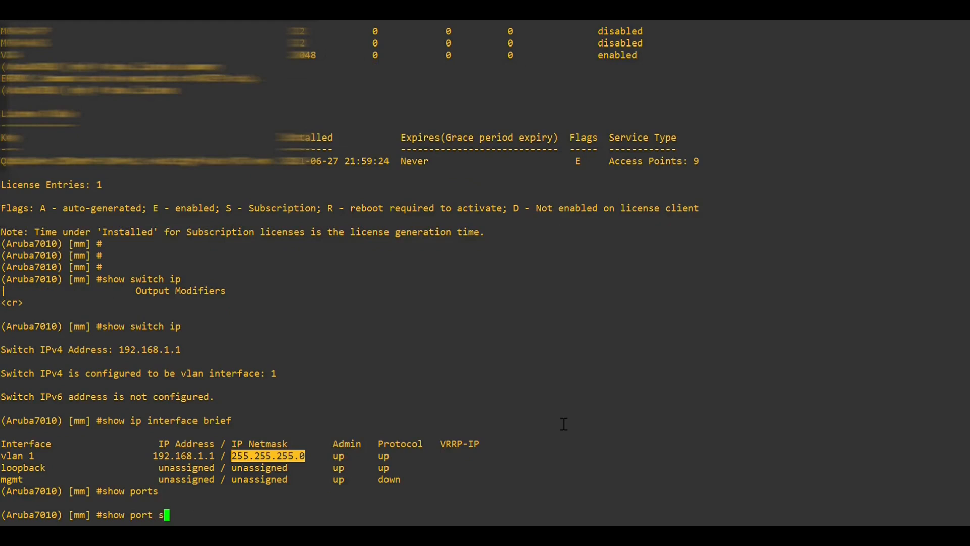
pyautogui.press('Tab')
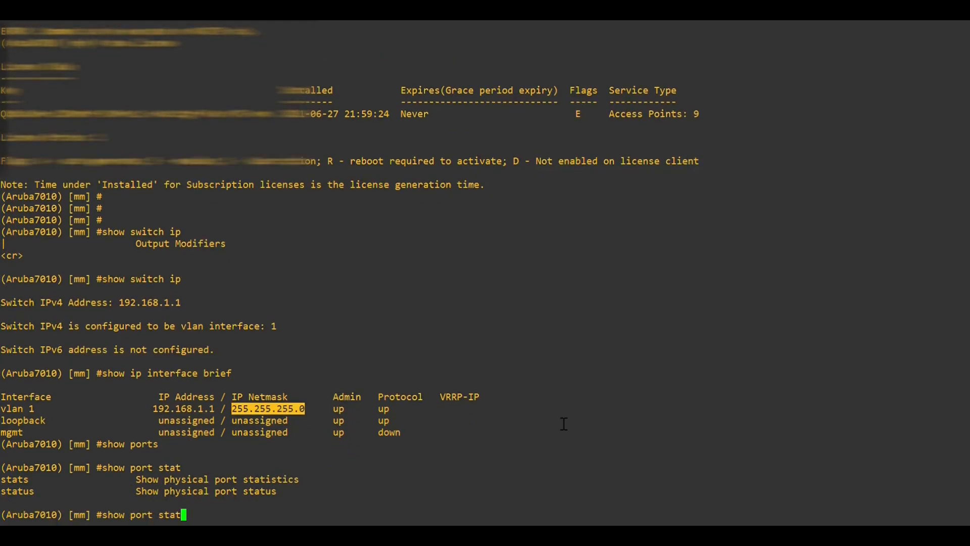
pyautogui.write('us')
pyautogui.press('Return')
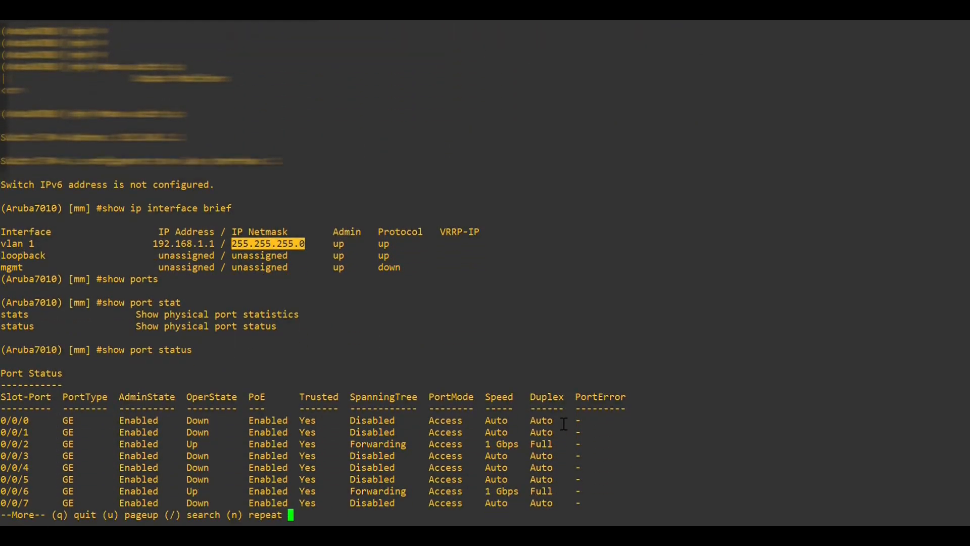
pyautogui.press('Return')
pyautogui.press('Return')
pyautogui.press('Return')
pyautogui.press('Return')
pyautogui.press('Return')
pyautogui.press('Return')
pyautogui.press('Return')
pyautogui.press('Return')
pyautogui.press('Return')
pyautogui.press('Return')
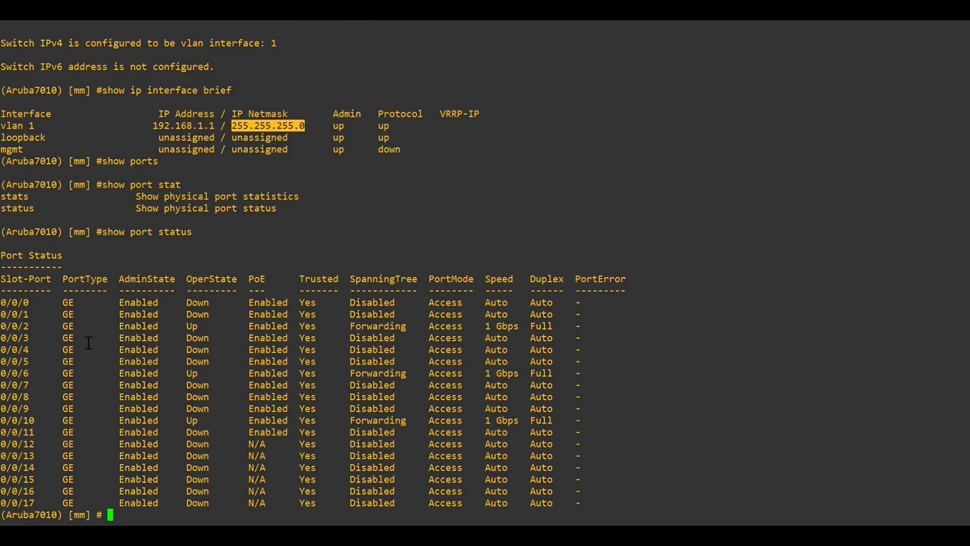
# - Highlight ports 0/0/2 and 0/0/10 as Up and 0/0/6 as Forwarding
pyautogui.moveTo(170, 337); pyautogui.dragTo(221, 339)
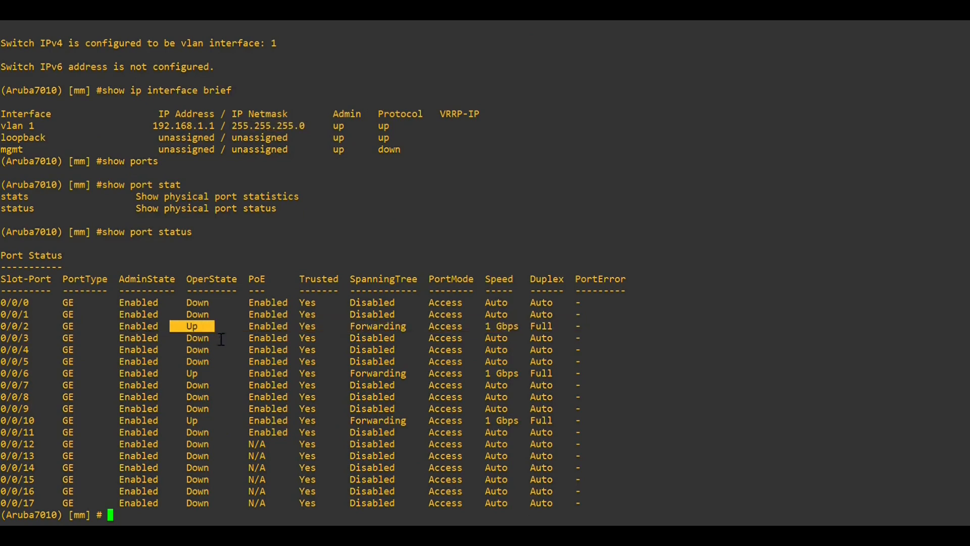
pyautogui.moveTo(176, 420); pyautogui.dragTo(202, 421)
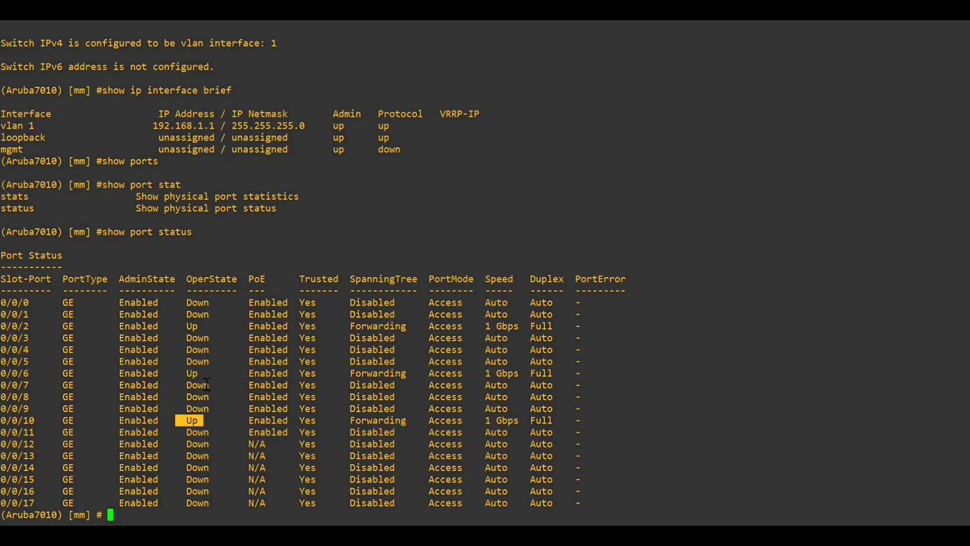
pyautogui.moveTo(347, 376); pyautogui.dragTo(419, 382)
# - Rerun show port status three times until 0/0/6 shows Up at 1 Gbps, then quit the pager
pyautogui.press('Up')
pyautogui.press('Return')
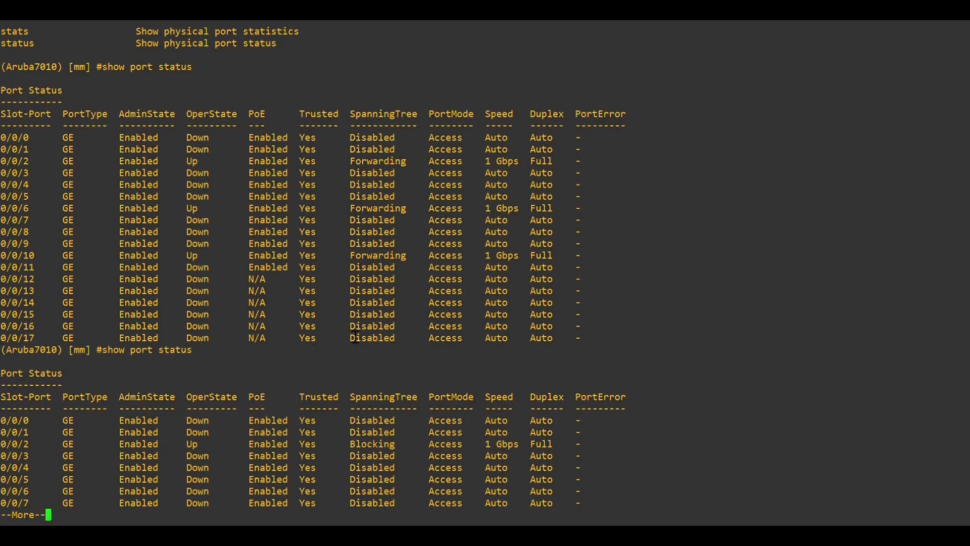
pyautogui.press('space')
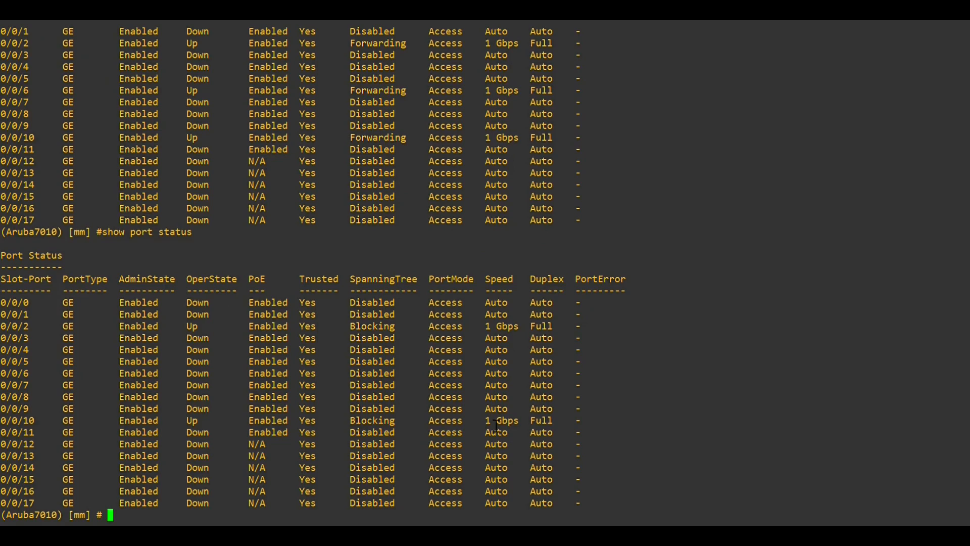
pyautogui.press('Return')
pyautogui.press('Return')
pyautogui.press('Return')
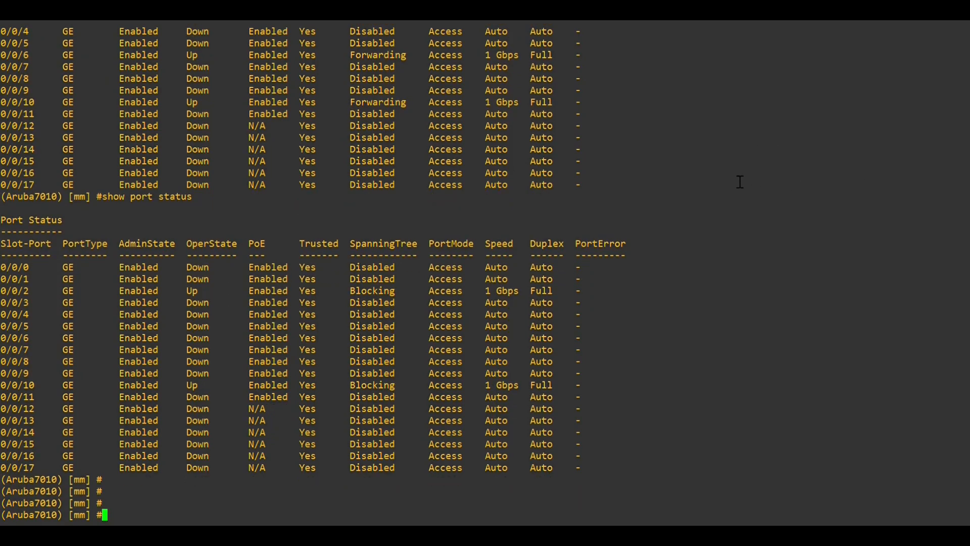
pyautogui.press('Up')
pyautogui.press('Return')
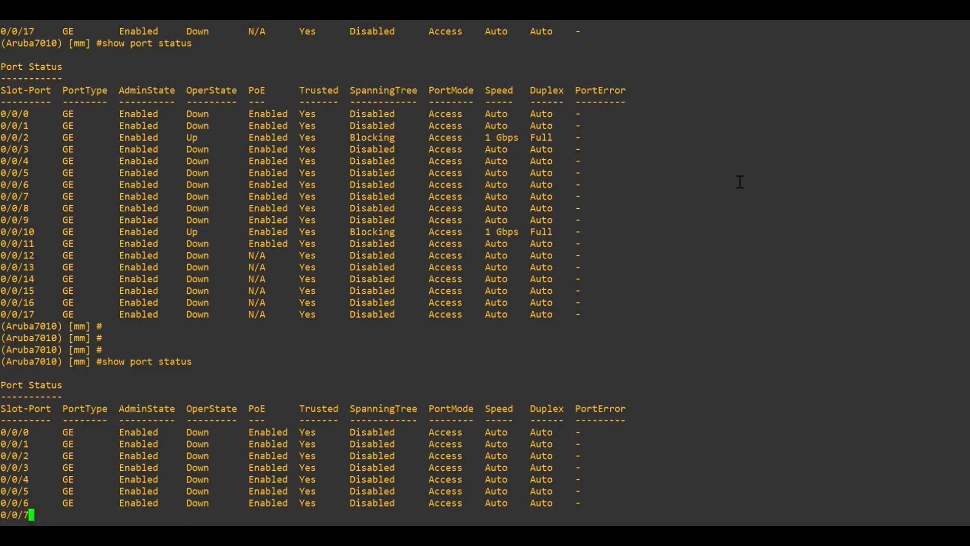
pyautogui.press('space')
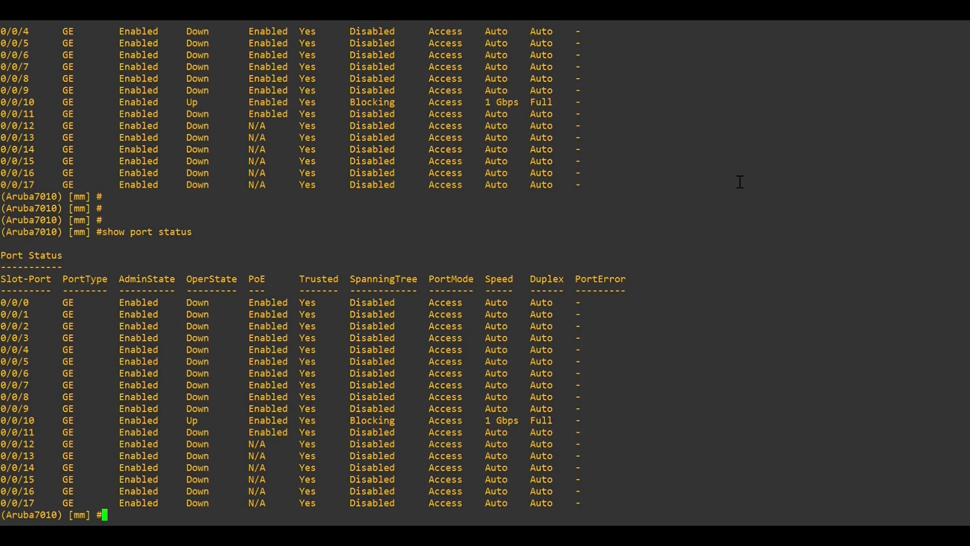
pyautogui.press('Return')
pyautogui.press('Return')
pyautogui.press('Return')
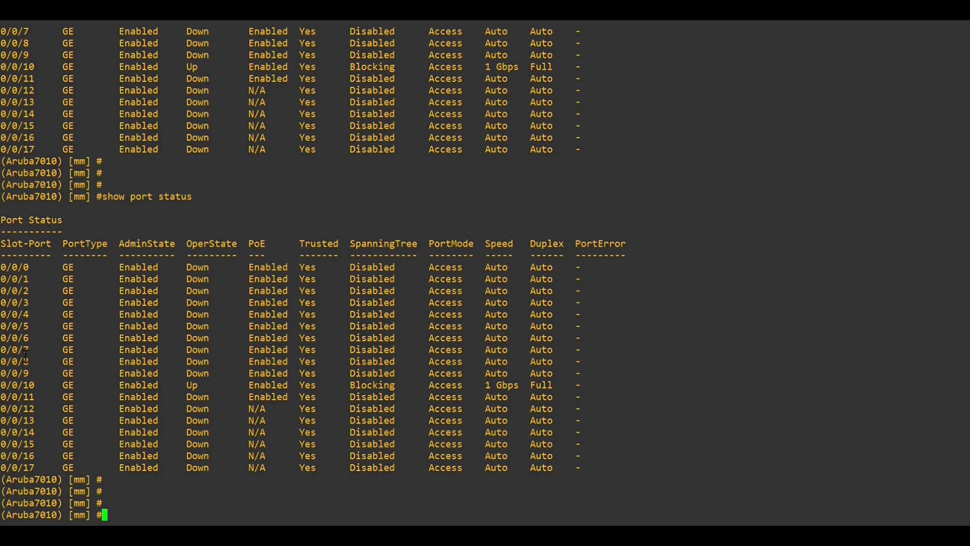
pyautogui.press('Up')
pyautogui.press('Return')
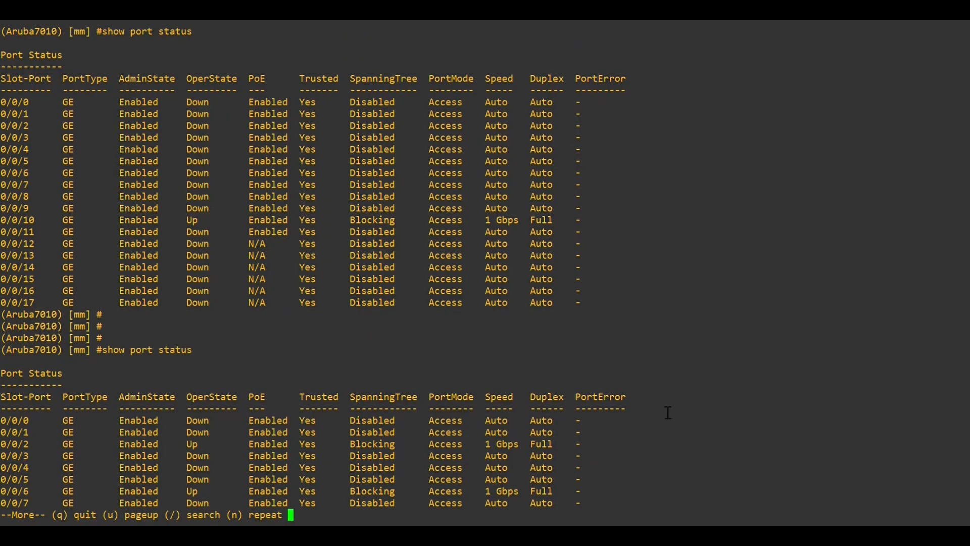
pyautogui.press('q')
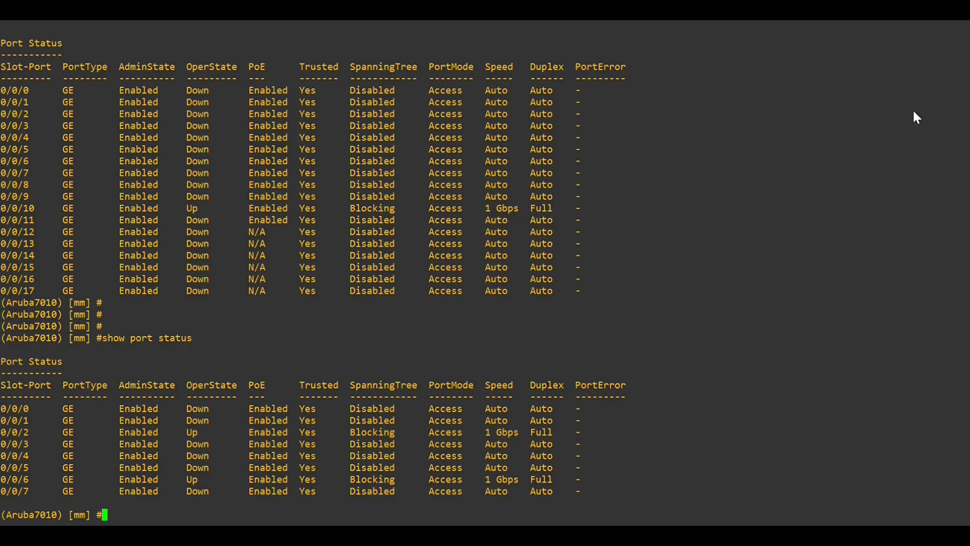
# - Ping 192.168.1.11 from the controller console
pyautogui.press('Return')
pyautogui.press('Return')
pyautogui.press('Return')
pyautogui.write('ping ')
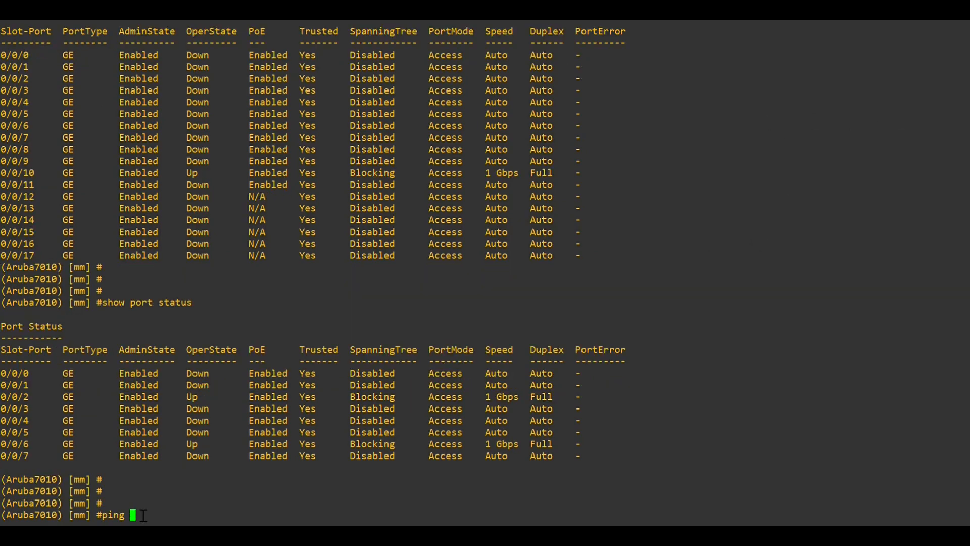
pyautogui.write('192.168.1.11')
pyautogui.press('Return')
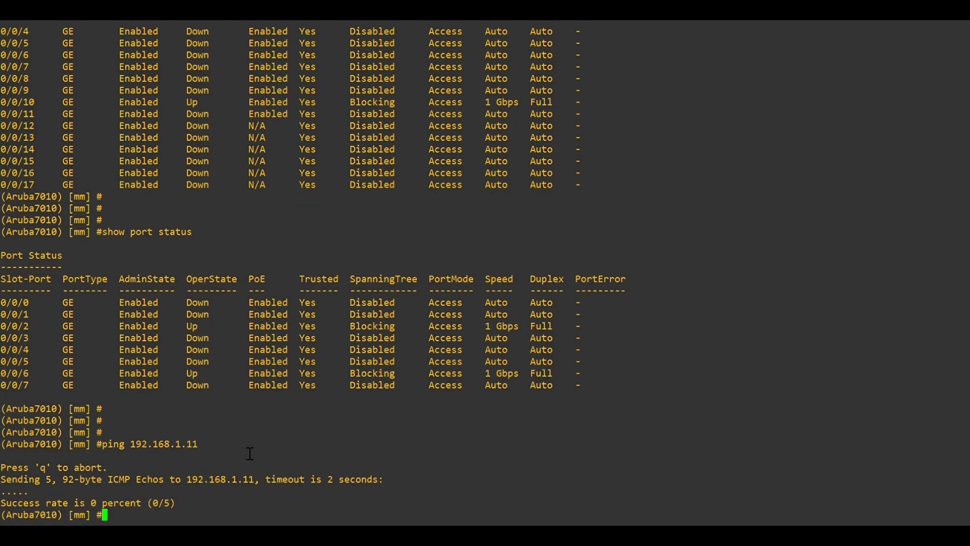
# - Change to the /mm/mynode configuration node
pyautogui.write('cd /')
pyautogui.press('?')
pyautogui.press('Return')
pyautogui.write('cd /')
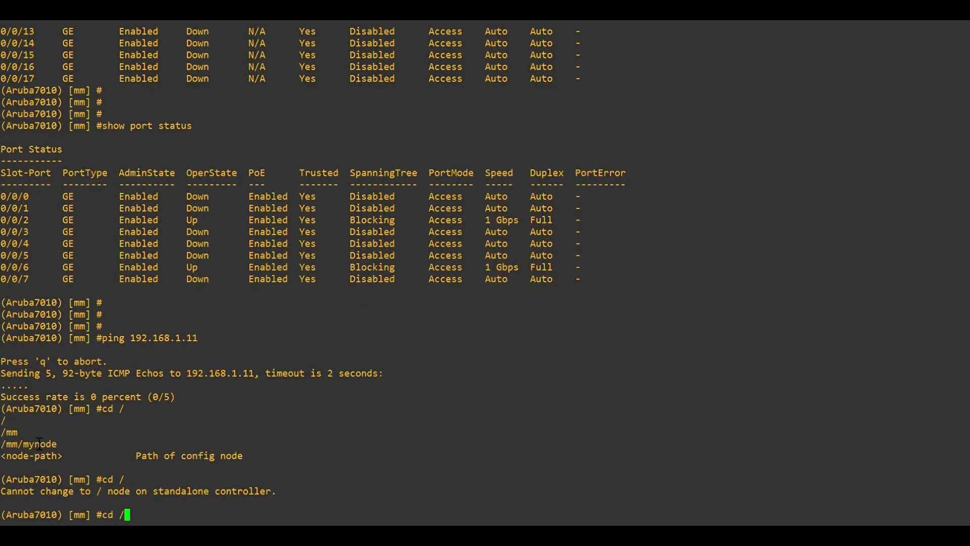
pyautogui.moveTo(7, 446); pyautogui.dragTo(61, 452)
pyautogui.rightClick(61, 452)
pyautogui.press('Return')
pyautogui.press('Return')
pyautogui.press('Return')
pyautogui.press('Return')
pyautogui.press('Return')
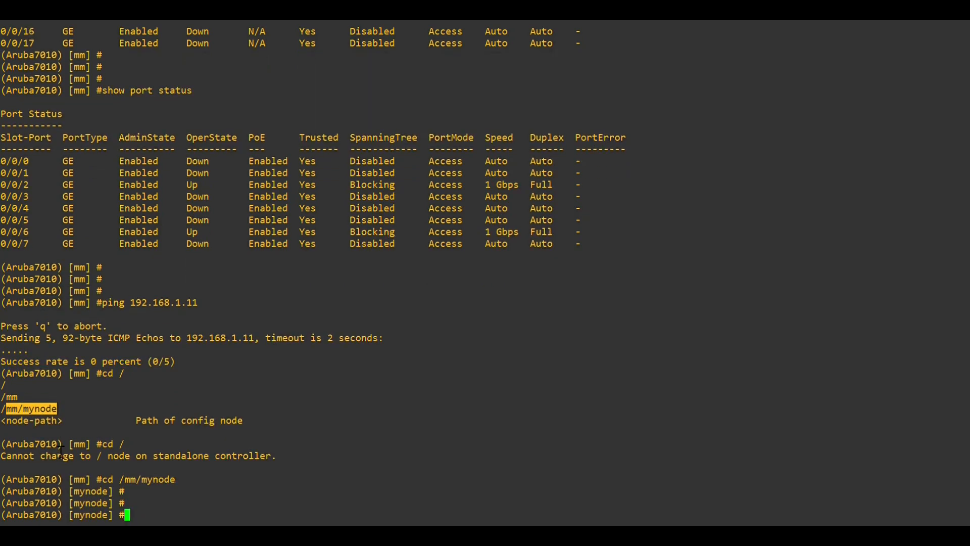
# - Confirm vlan 1 is 192.168.1.1 with show ip interface brief, then ping 192.168.1.11 again and abort
pyautogui.write('show ip interface brief')
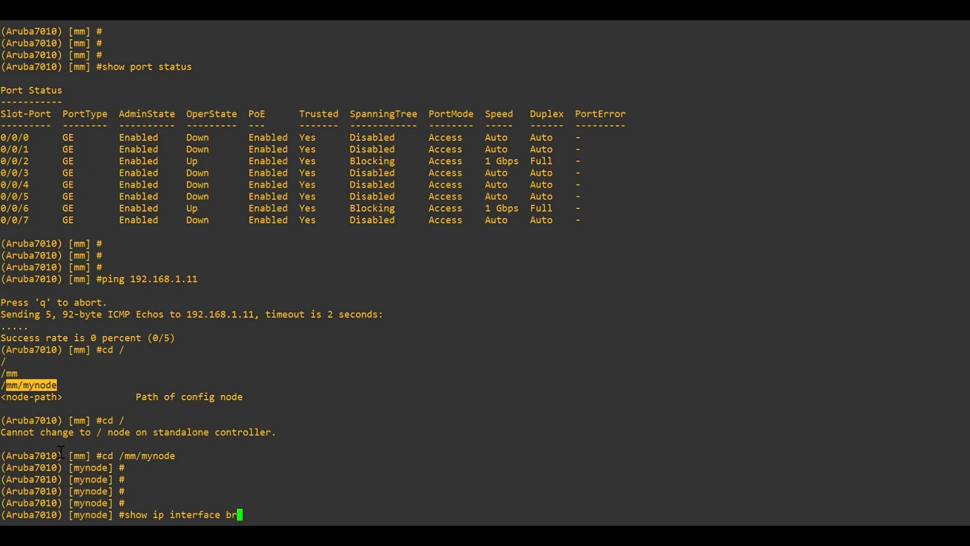
pyautogui.press('Return')
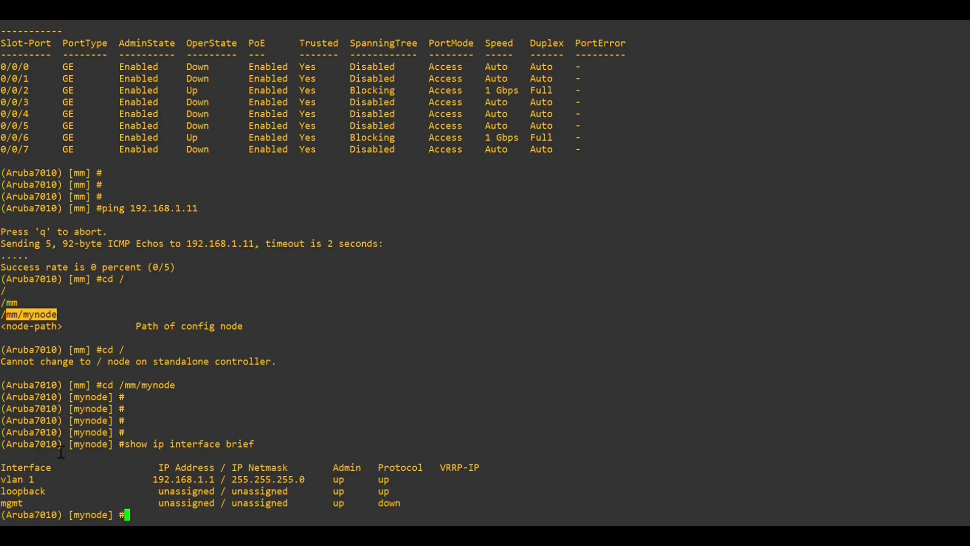
pyautogui.write('ping 192.168.1.11')
pyautogui.press('Return')
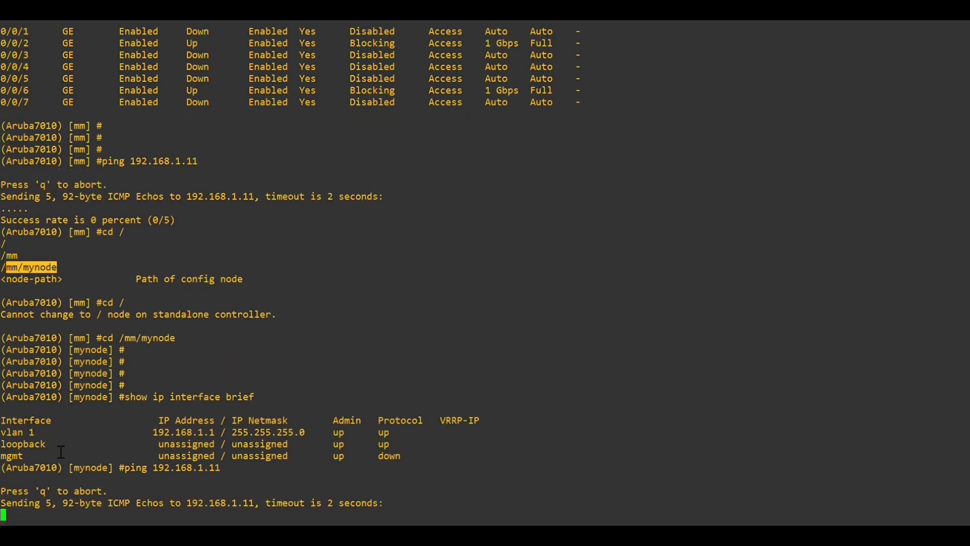
pyautogui.press('q')
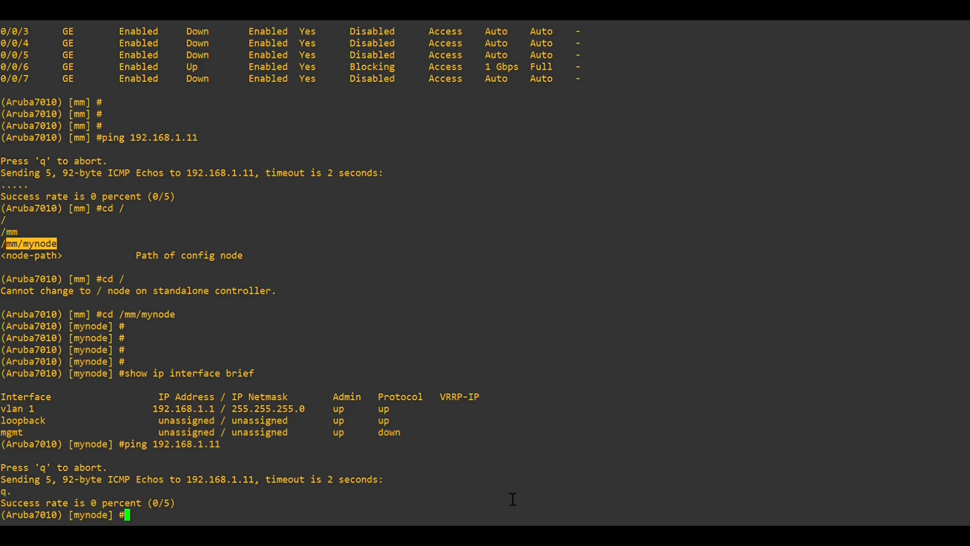
pyautogui.click(551, 536)
pyautogui.click(905, 10)
# - Switch from the console back to the controller web UI's Services DHCP settings
pyautogui.hotkey('alt', 'Tab')
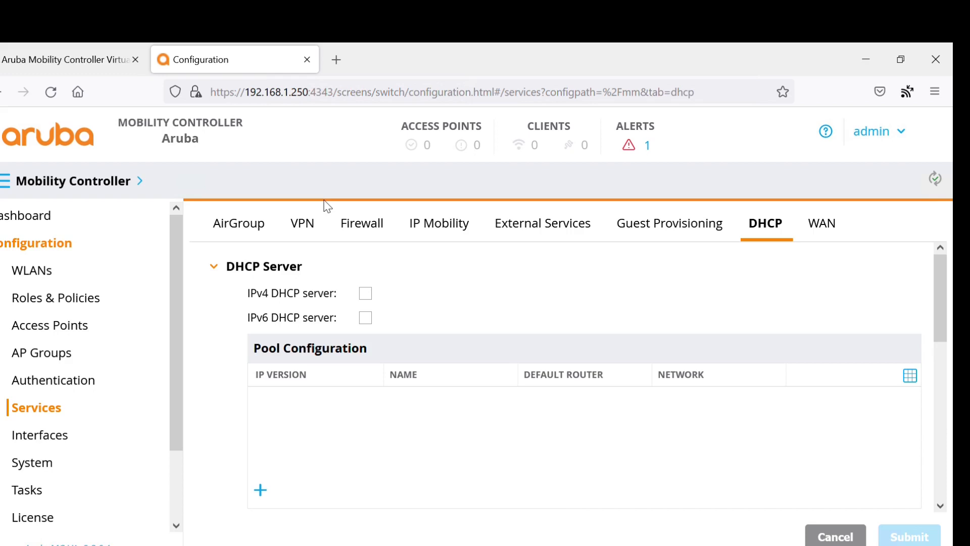
# - Enable the IPv4 DHCP server and add pool 'lab' with router 192.168.1.1 and DNS 8.8.8.8
pyautogui.click(367, 295)
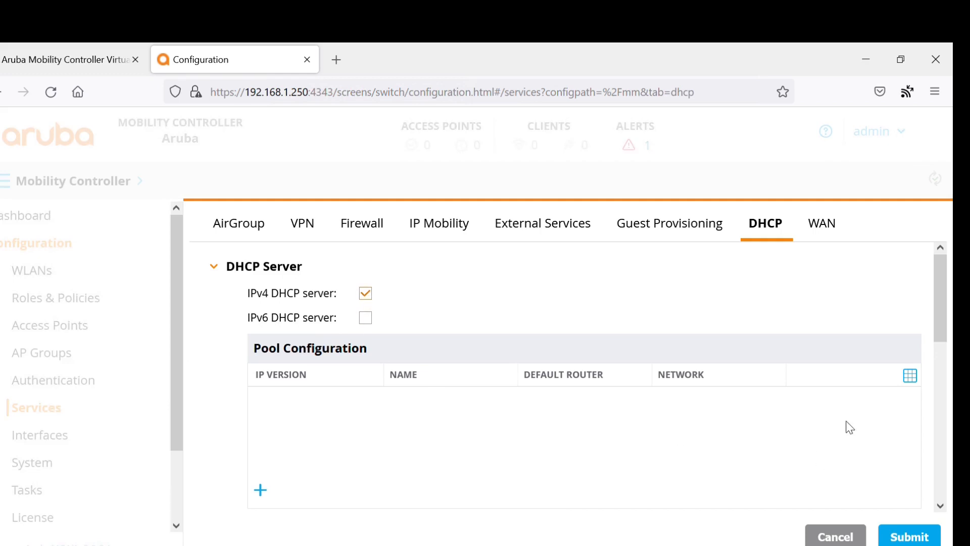
pyautogui.moveTo(941, 301); pyautogui.dragTo(945, 346)
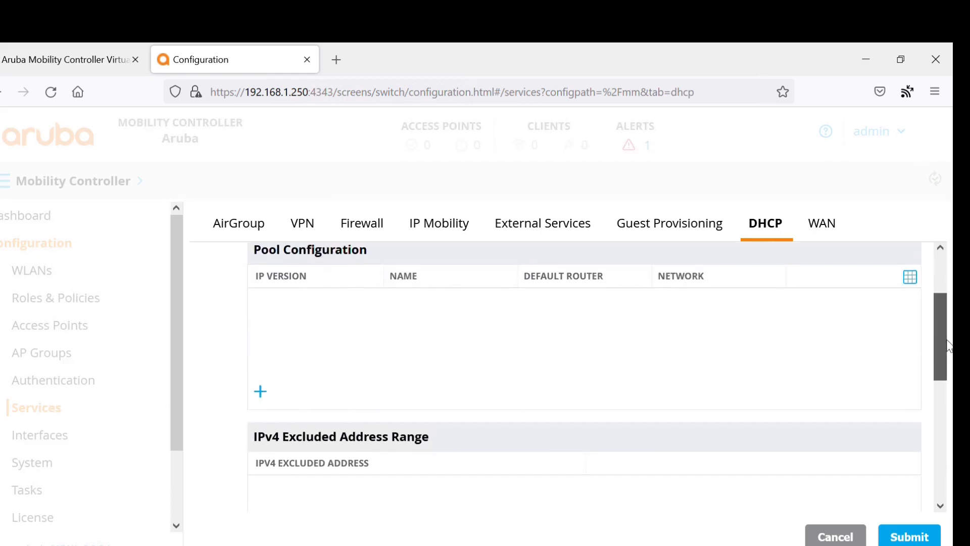
pyautogui.click(266, 394)
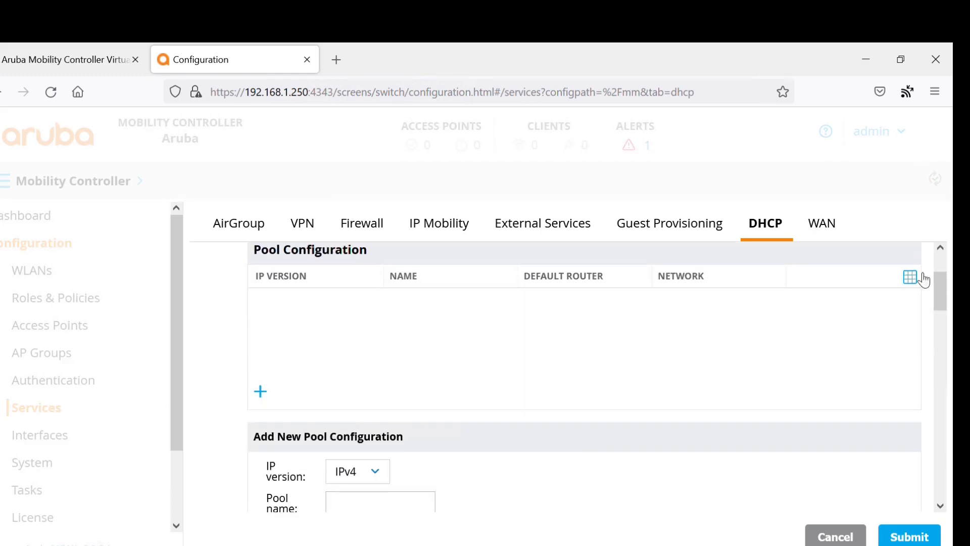
pyautogui.moveTo(939, 291); pyautogui.dragTo(941, 316)
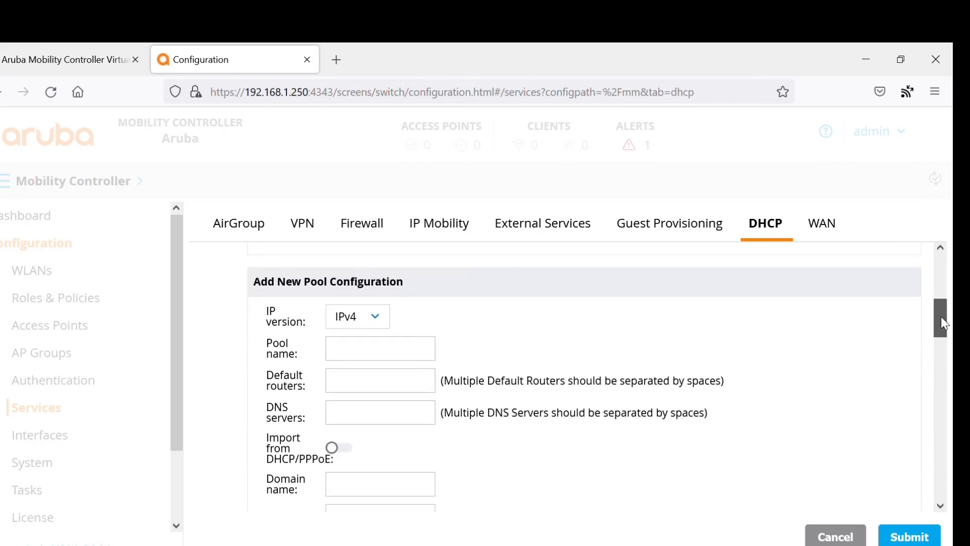
pyautogui.click(401, 357)
pyautogui.write('lab')
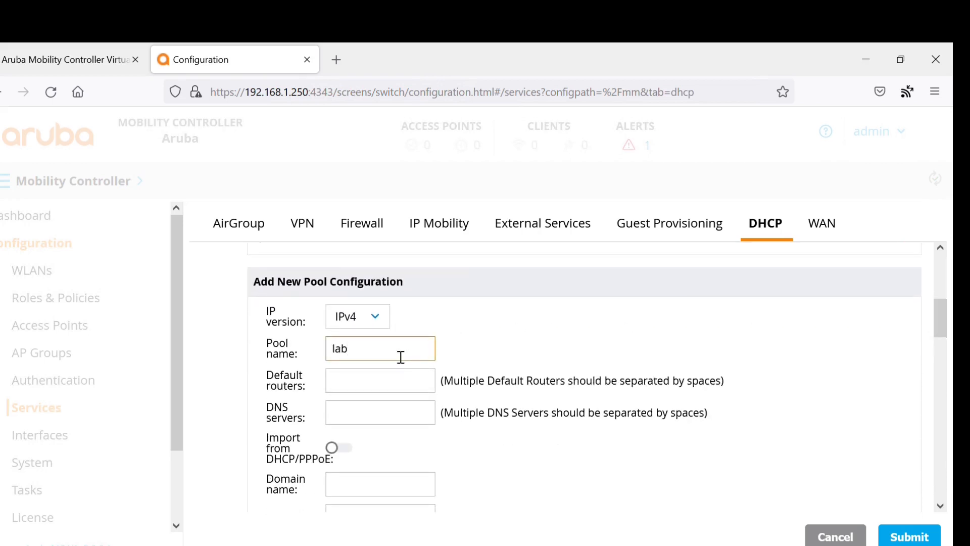
pyautogui.click(360, 383)
pyautogui.write('19')
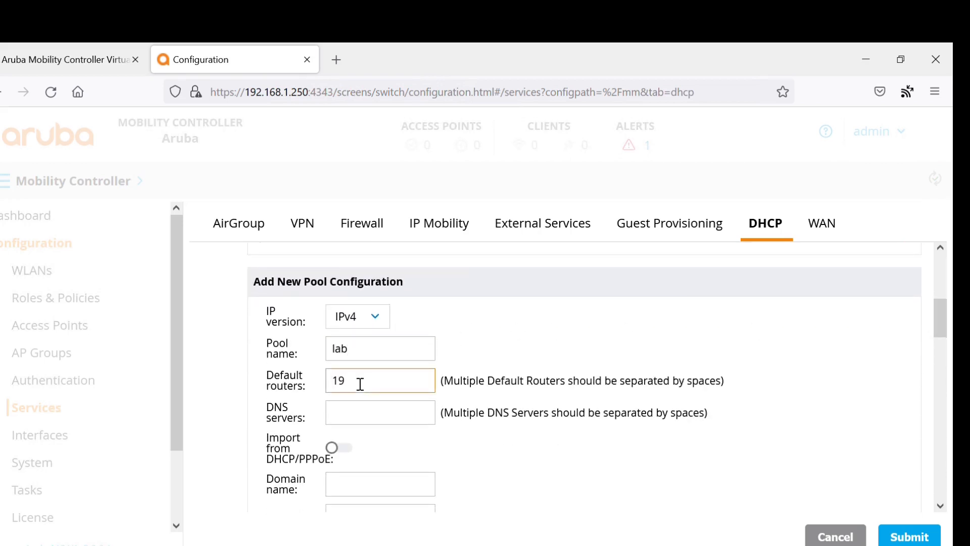
pyautogui.write('2.168.1.1')
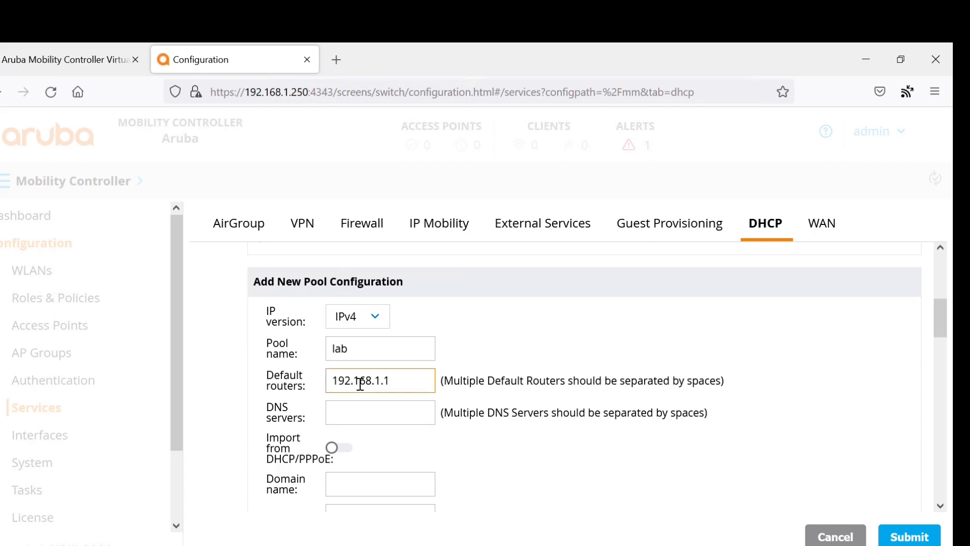
pyautogui.click(375, 416)
pyautogui.write('8.8.')
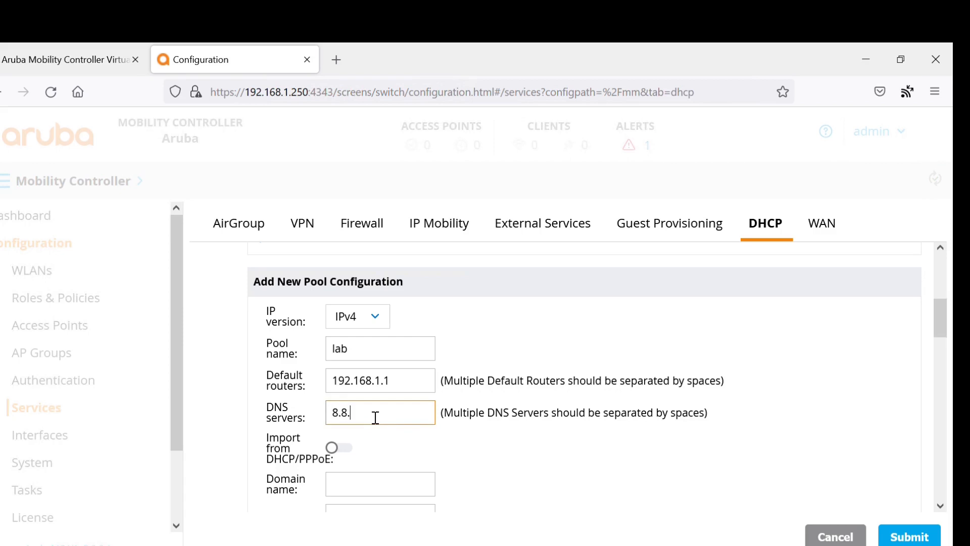
pyautogui.write('8.8')
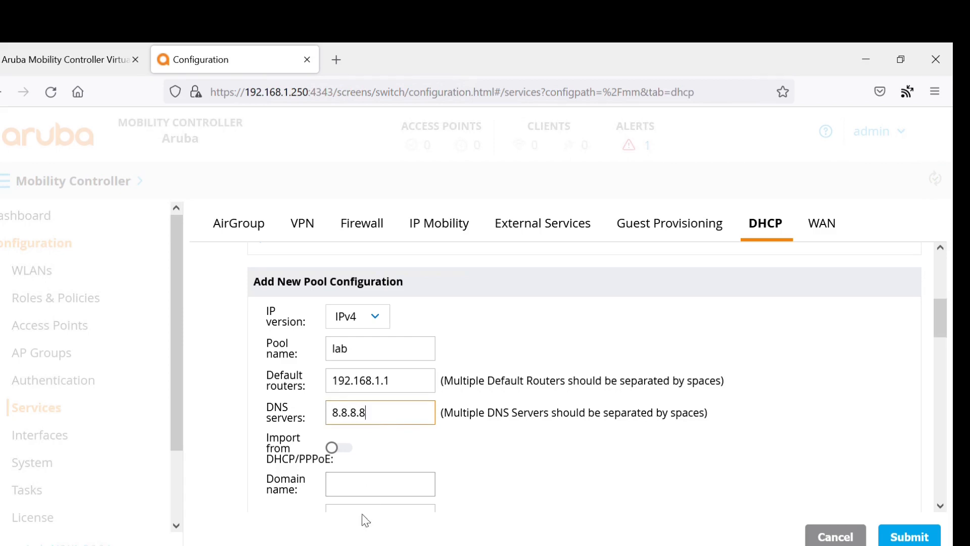
# - Set the pool's domain name to lab.local and its lease to 8 days
pyautogui.moveTo(939, 319); pyautogui.dragTo(940, 351)
pyautogui.click(399, 349)
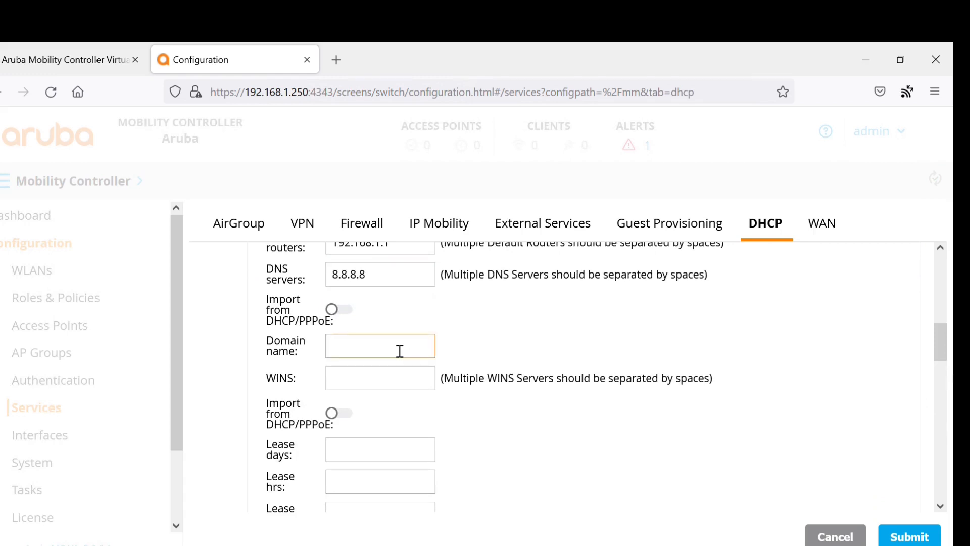
pyautogui.write('lab.local')
pyautogui.click(373, 453)
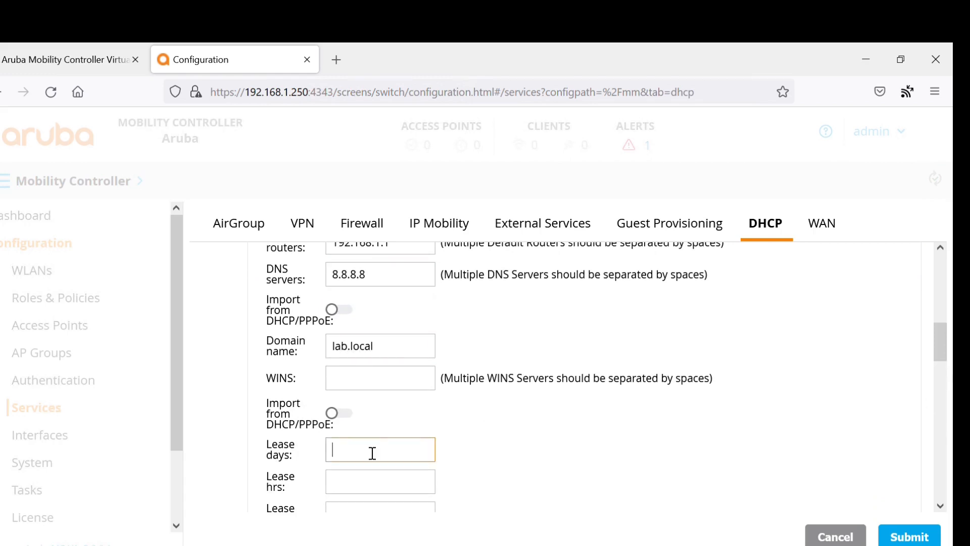
pyautogui.write('8')
pyautogui.moveTo(941, 338); pyautogui.dragTo(942, 384)
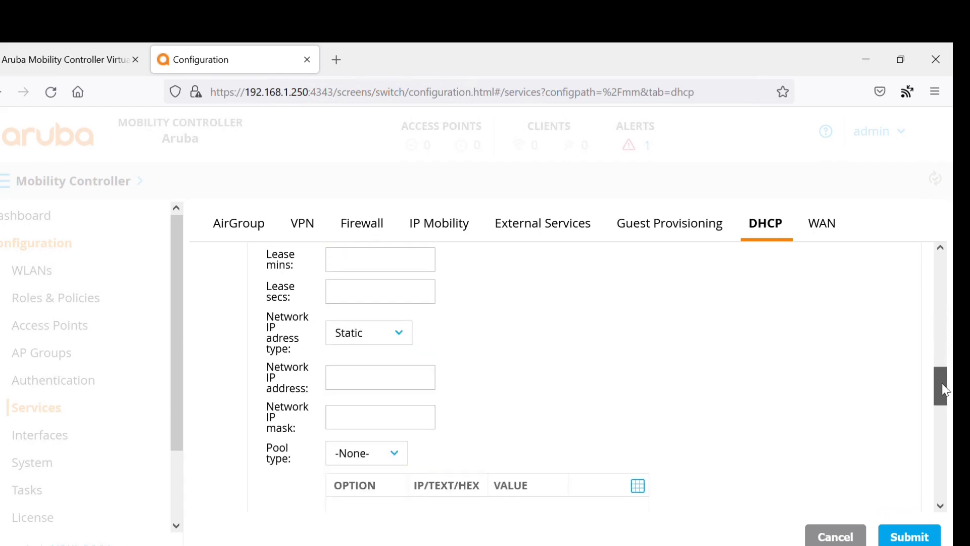
# - Give the pool network 192.168.1.0, mask 255.255.255.0, Static addressing and pool type -None-
pyautogui.click(396, 385)
pyautogui.write('19')
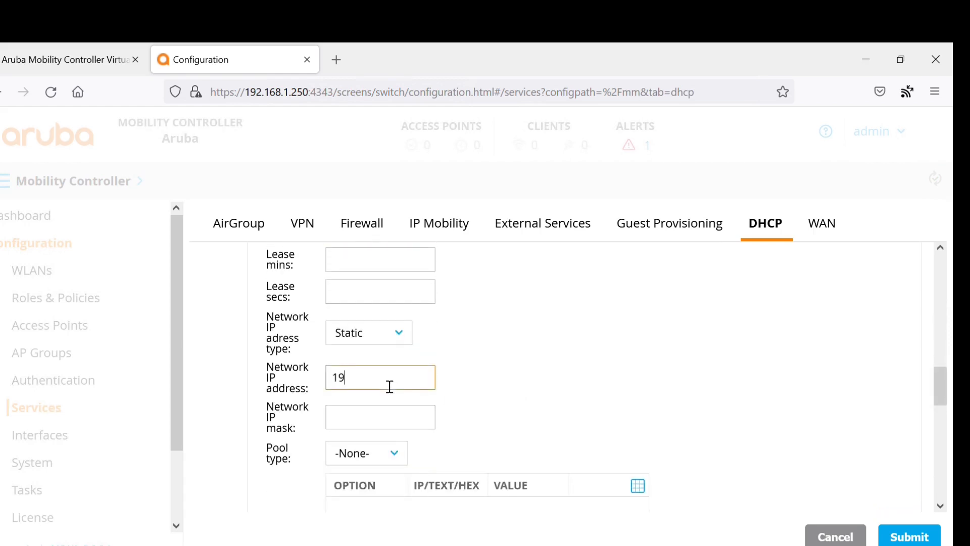
pyautogui.write('2.168.1.0')
pyautogui.click(356, 426)
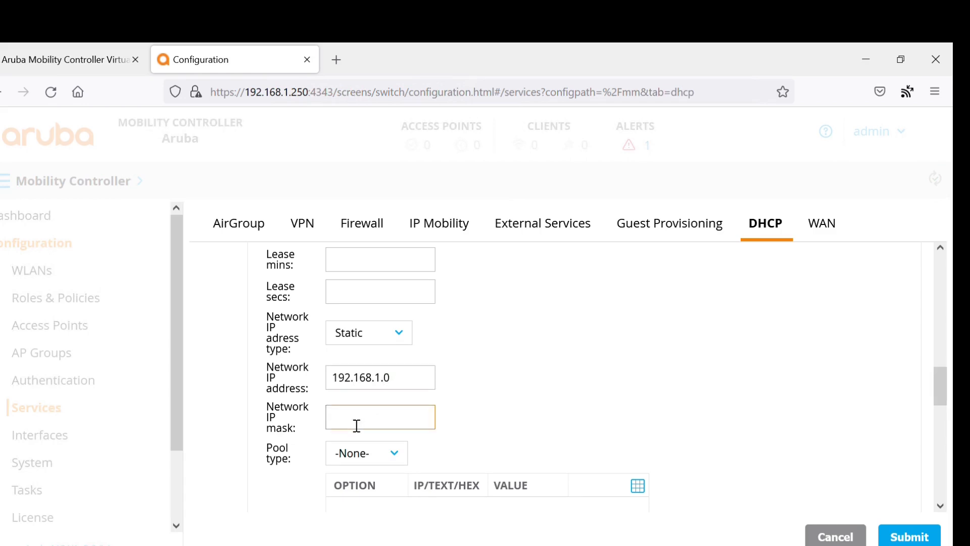
pyautogui.write('255.255.255.0')
pyautogui.click(399, 340)
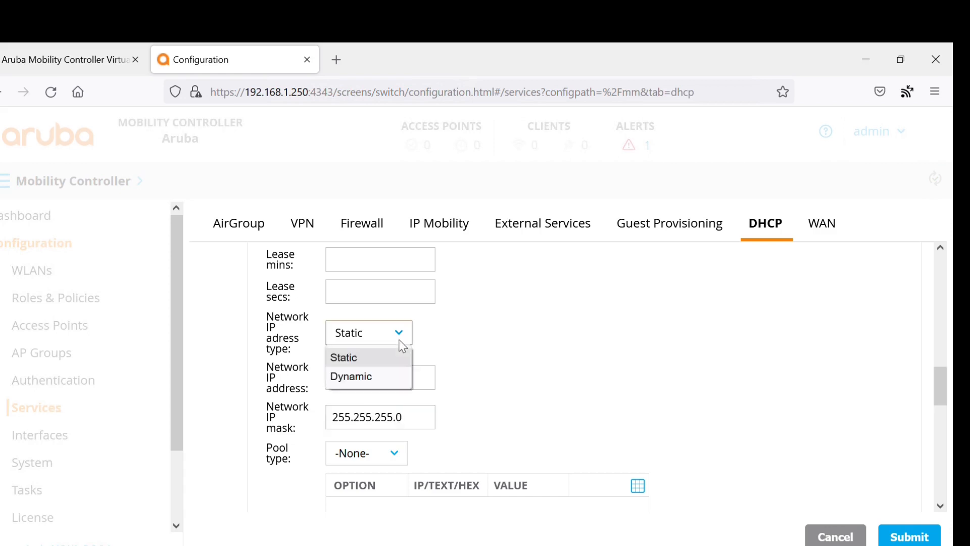
pyautogui.click(462, 347)
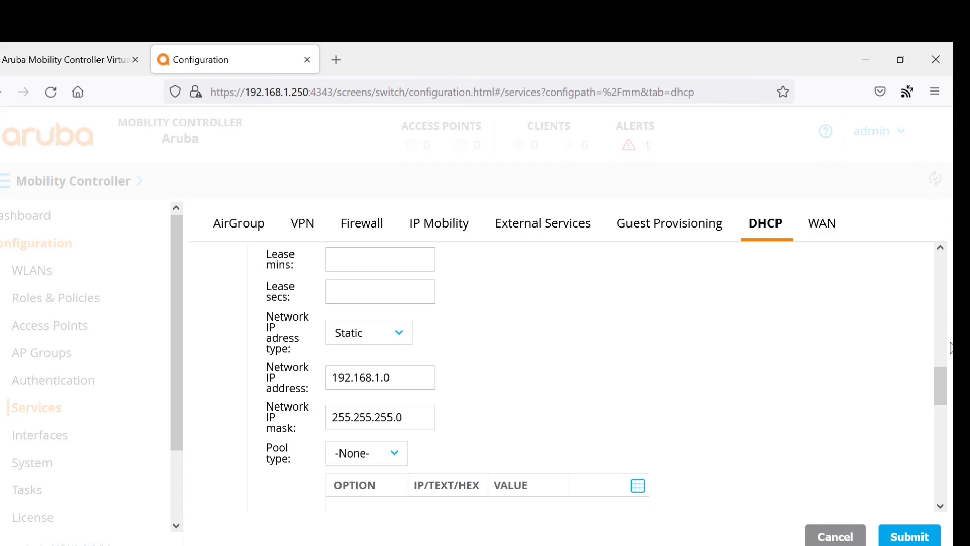
pyautogui.scroll(-3, 943, 393)
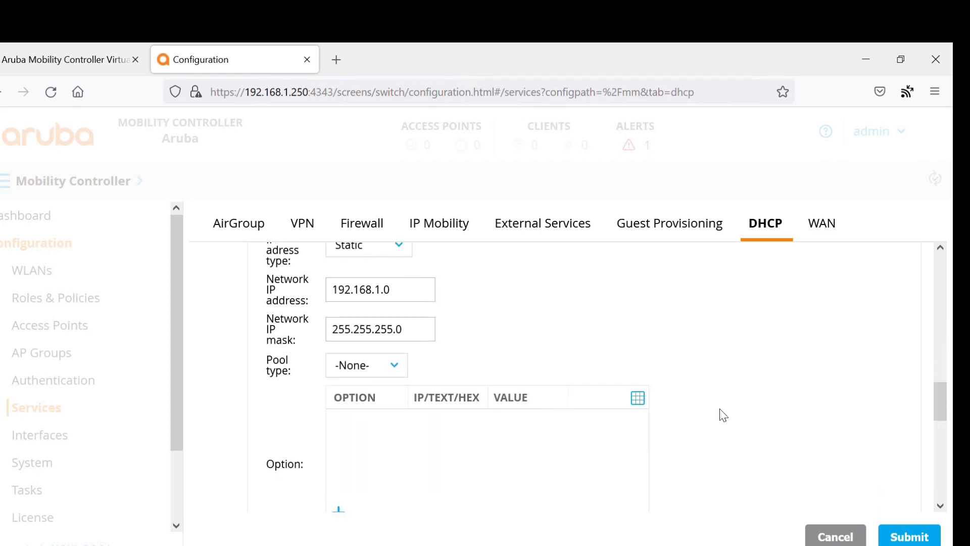
pyautogui.click(409, 374)
pyautogui.click(408, 373)
pyautogui.moveTo(939, 410); pyautogui.dragTo(945, 450)
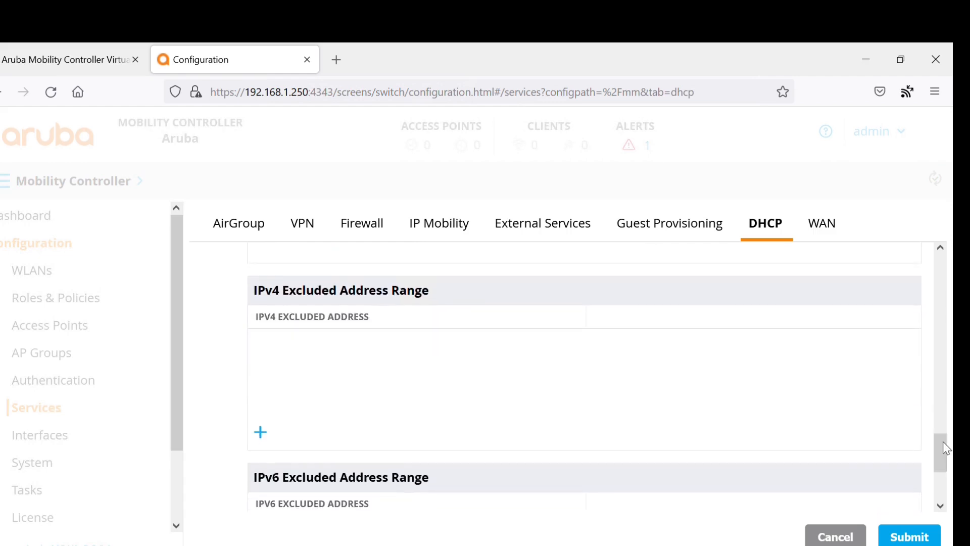
# - Add an IPv4 excluded address range from 192.168.1.200 to 192.168.1.250
pyautogui.click(260, 433)
pyautogui.moveTo(939, 390); pyautogui.dragTo(941, 428)
pyautogui.click(431, 411)
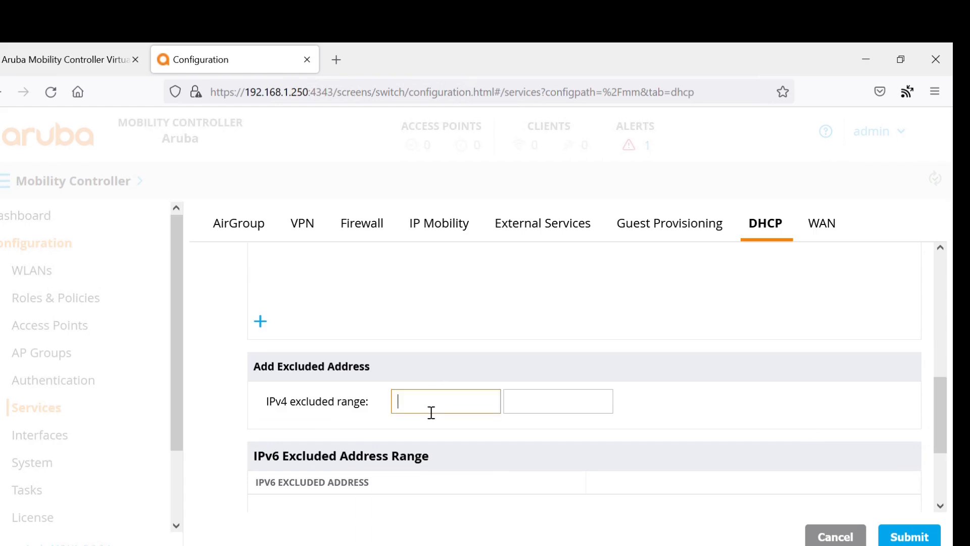
pyautogui.write('192.168.1.200')
pyautogui.press('Tab')
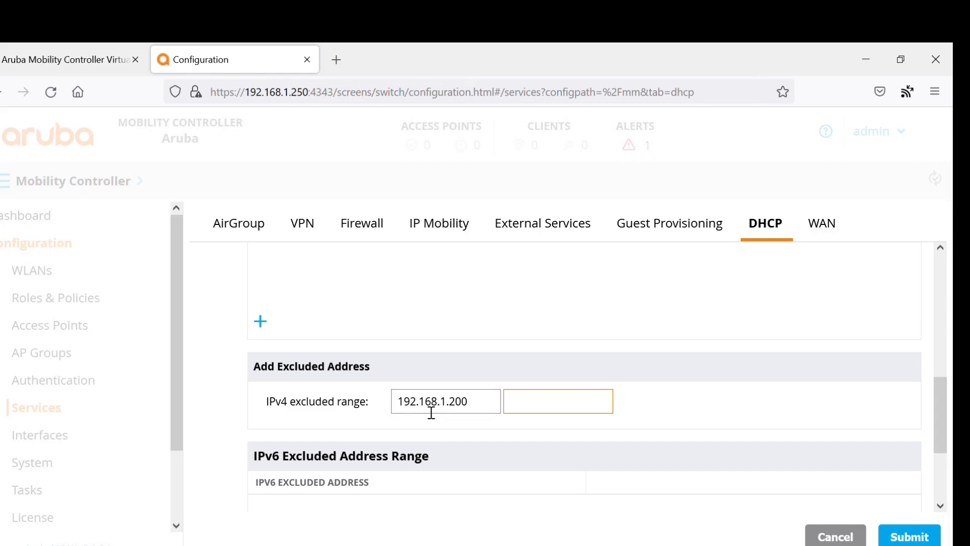
pyautogui.write('192.168.1.250')
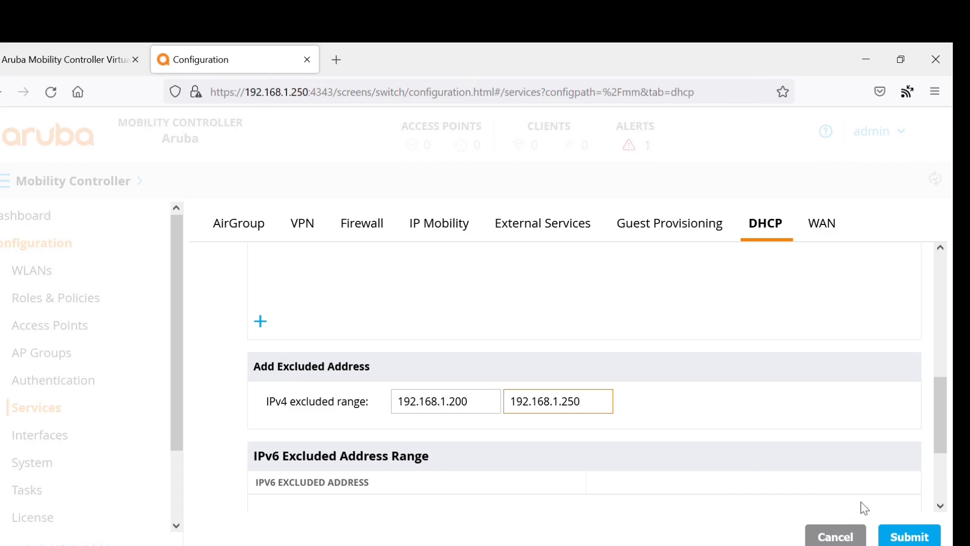
# - Submit the DHCP pool, deploy the pending changes to the controller, and reload Services
pyautogui.click(900, 539)
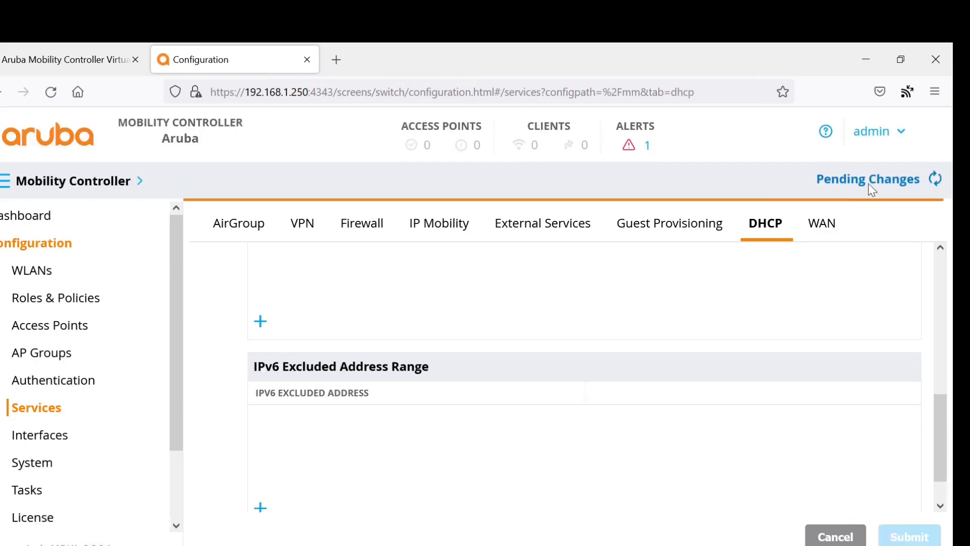
pyautogui.click(872, 183)
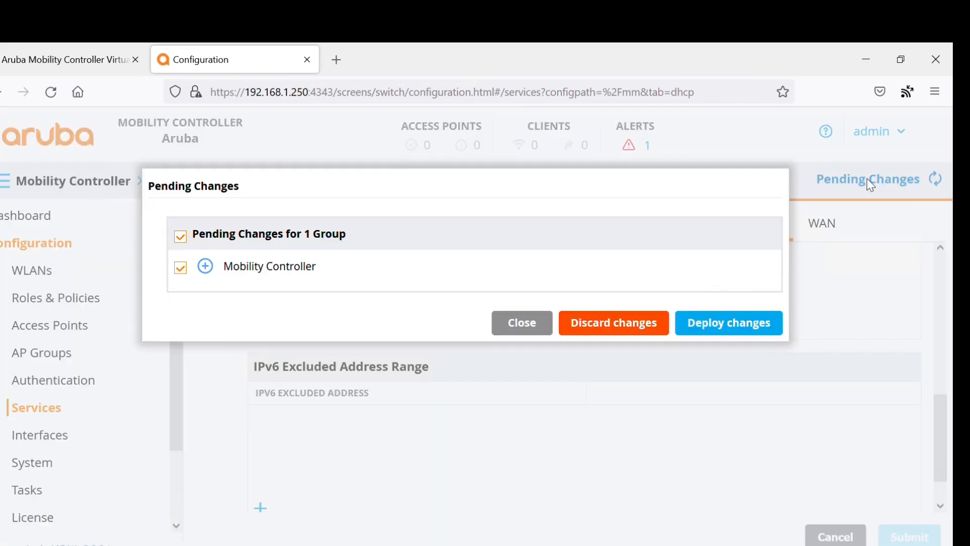
pyautogui.click(692, 326)
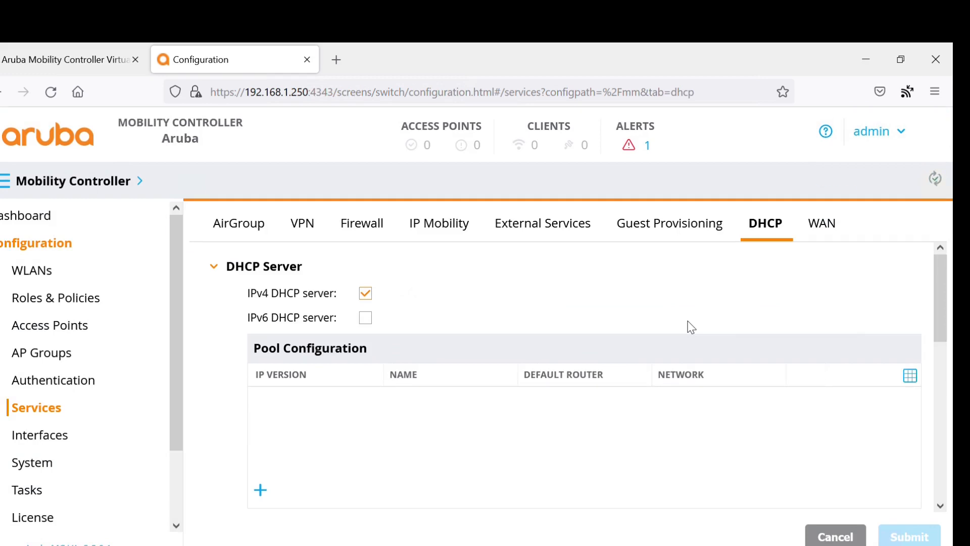
pyautogui.click(31, 412)
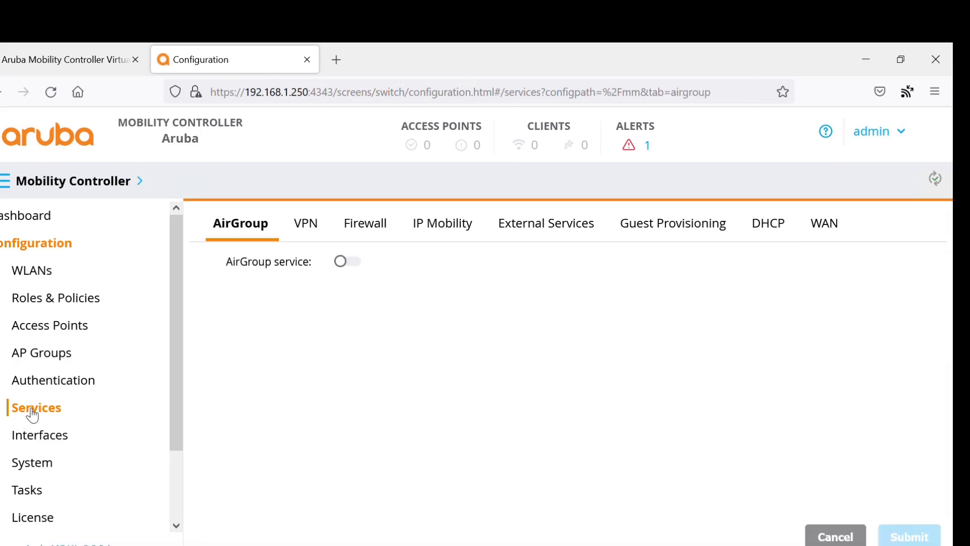
# - Return to the DHCP tab to see the IPv4 DHCP server now enabled
pyautogui.click(763, 225)
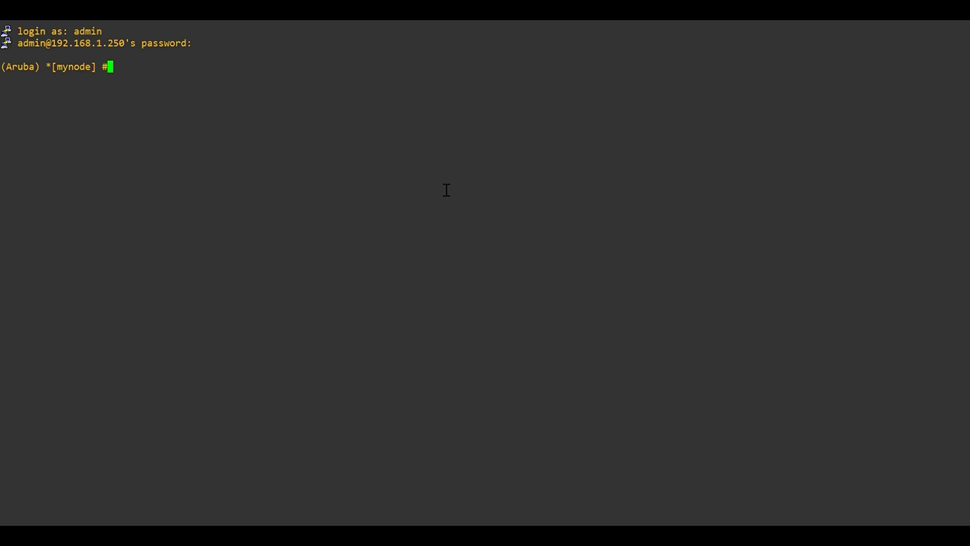
# - Enter configuration mode with configure t and open the control-plane-security profile
pyautogui.write('configure t')
pyautogui.press('Return')
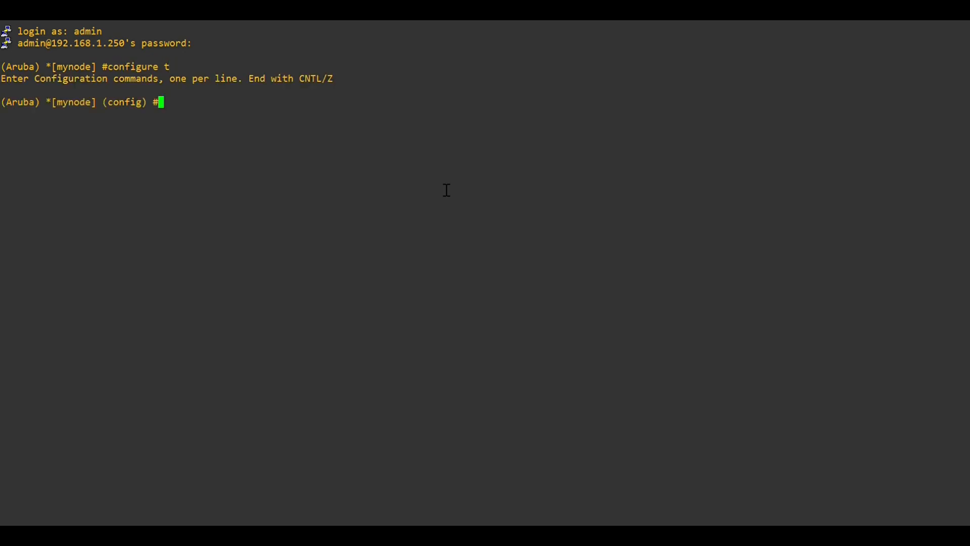
pyautogui.write('control-')
pyautogui.press('Tab')
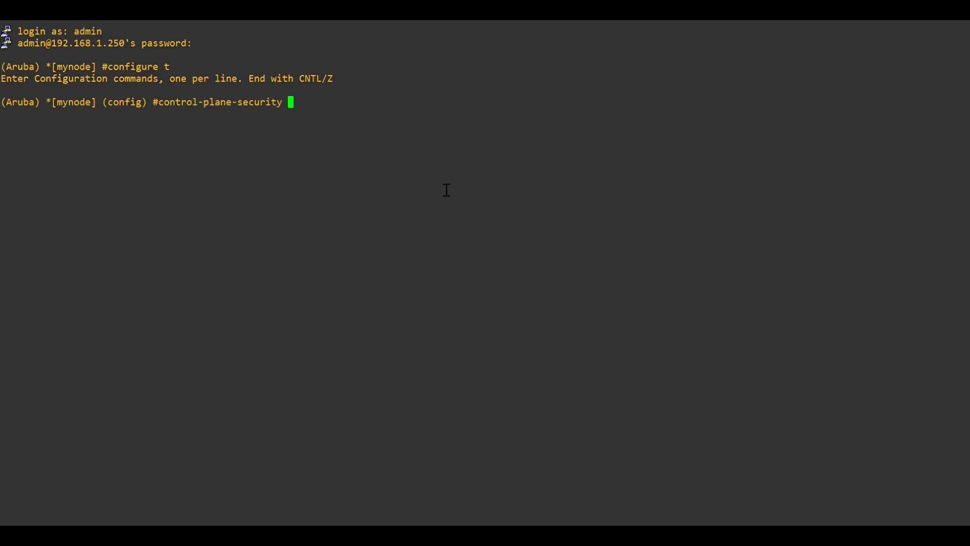
pyautogui.write('?')
pyautogui.press('Return')
pyautogui.press('Return')
pyautogui.press('Return')
pyautogui.press('Return')
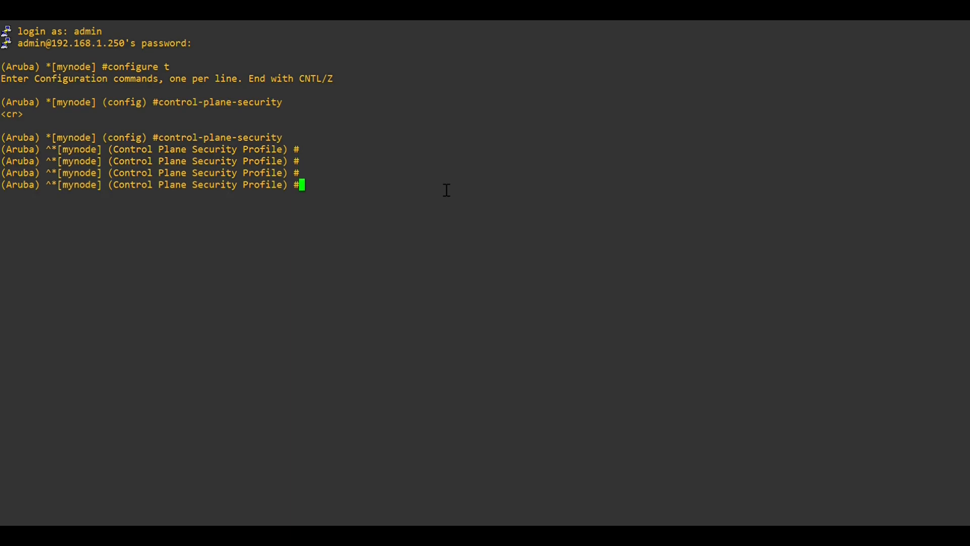
# - Enable auto-cert-prov and cpsec-enable in the control plane security profile
pyautogui.write('a')
pyautogui.press('Tab')
pyautogui.write('?')
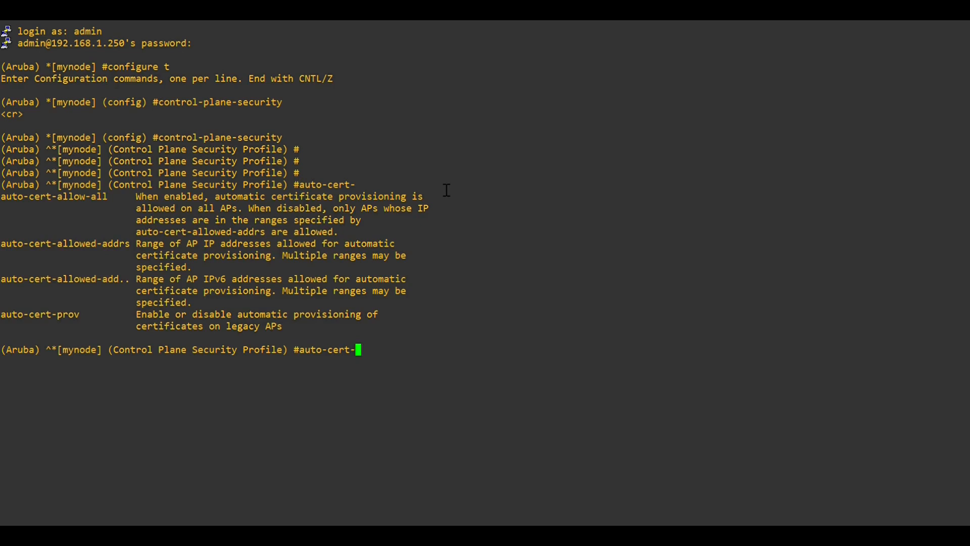
pyautogui.write('pr')
pyautogui.press('Tab')
pyautogui.write('?')
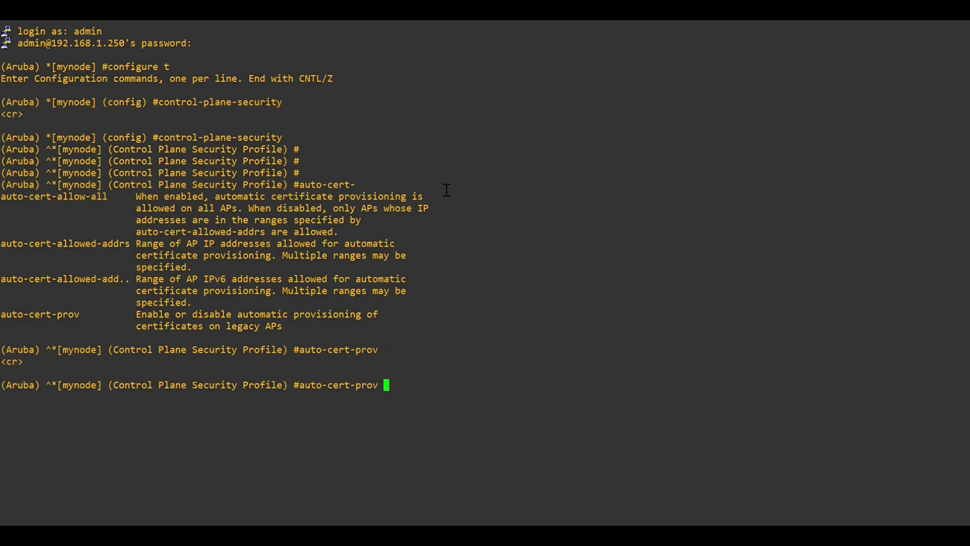
pyautogui.press('Return')
pyautogui.press('Return')
pyautogui.press('Return')
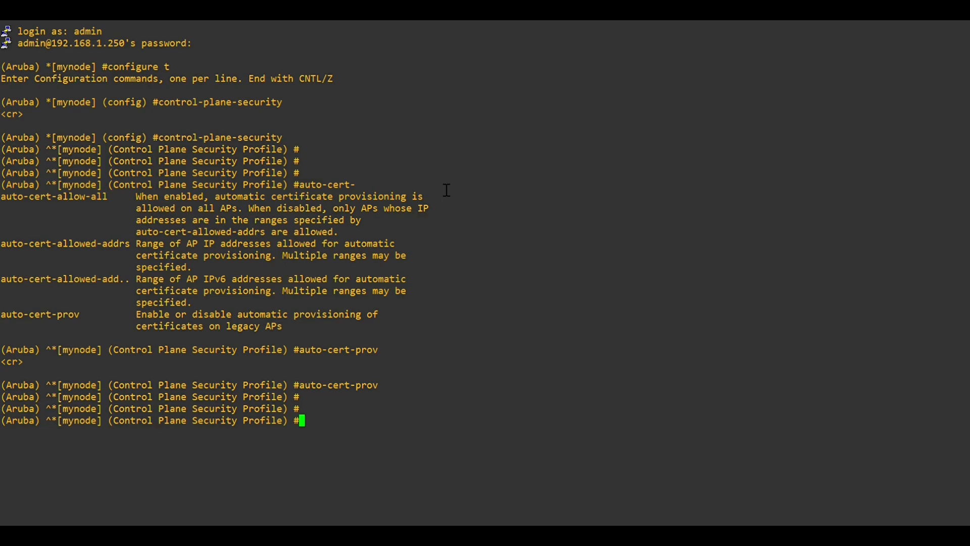
pyautogui.write('?')
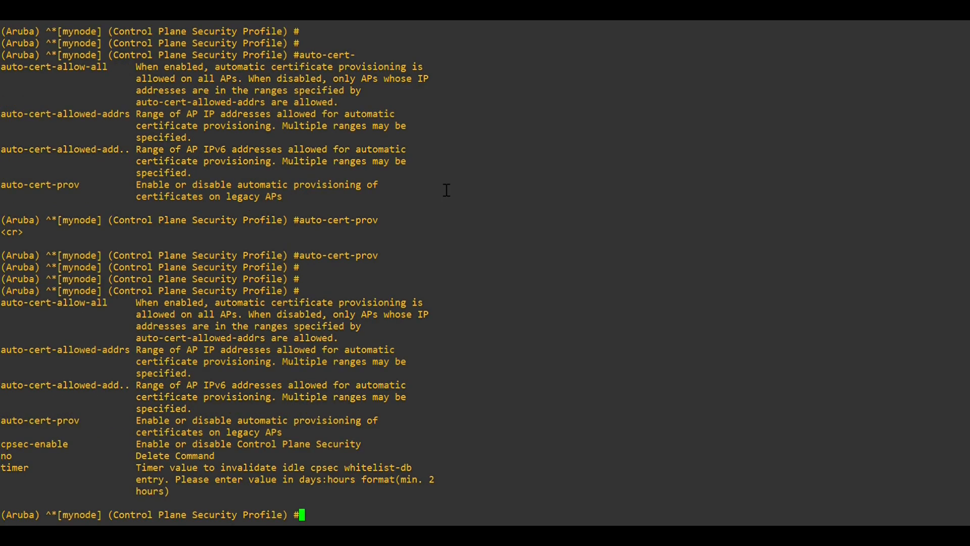
pyautogui.write('cpse')
pyautogui.press('Tab')
pyautogui.press('Return')
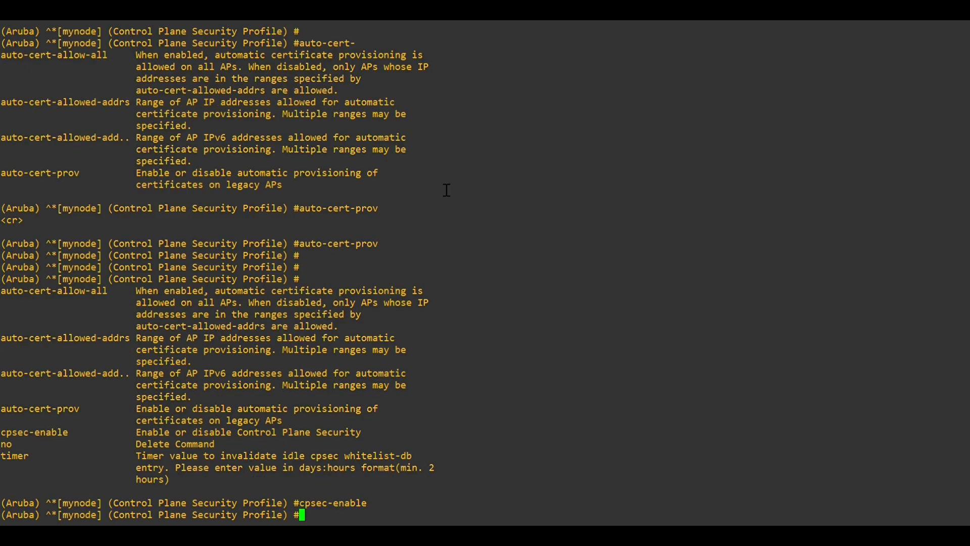
# - Exit config mode and run show control-plane-security, noting Auto Cert Provisioning still shows Disabled
pyautogui.write('end')
pyautogui.press('Return')
pyautogui.press('Return')
pyautogui.write('show con')
pyautogui.press('?')
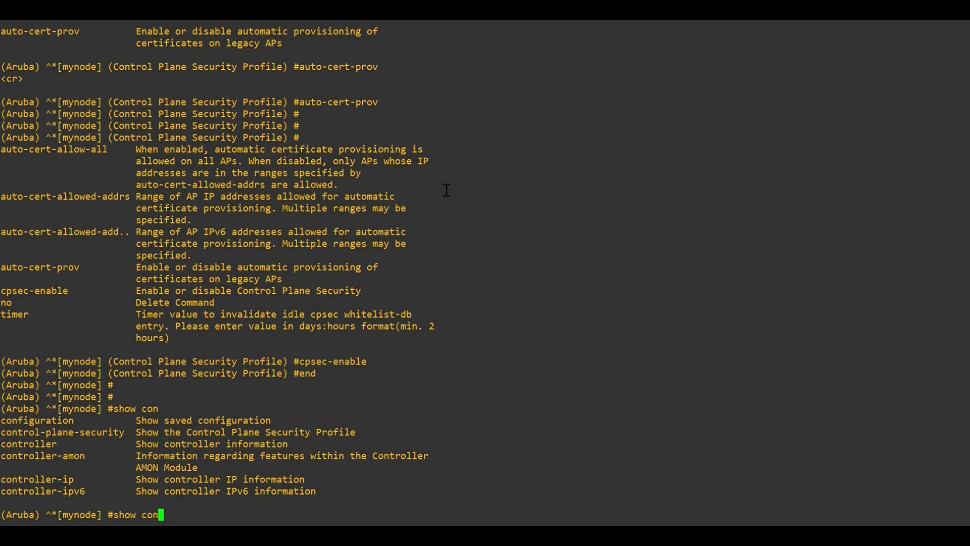
pyautogui.write('to')
pyautogui.press('?')
pyautogui.press('BackSpace')
pyautogui.press('BackSpace')
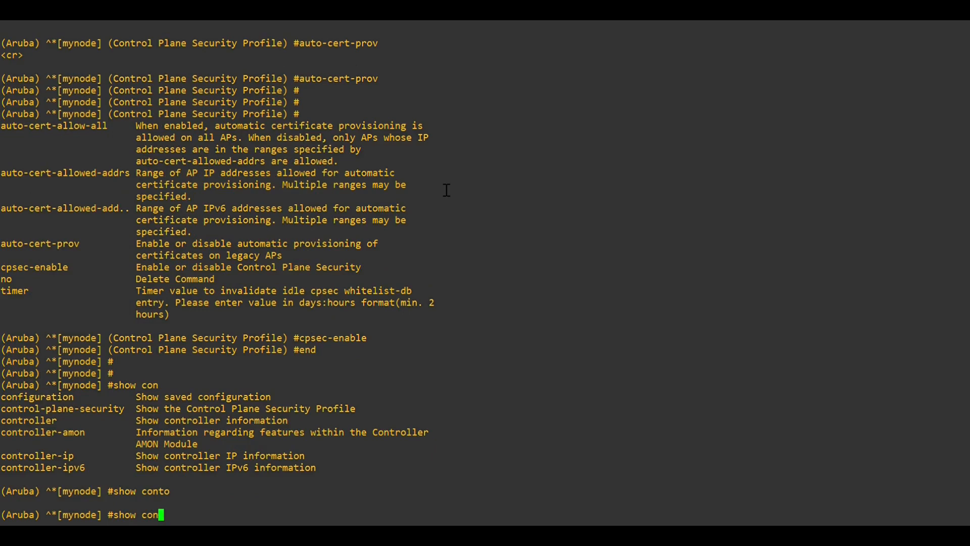
pyautogui.write('trol')
pyautogui.press('?')
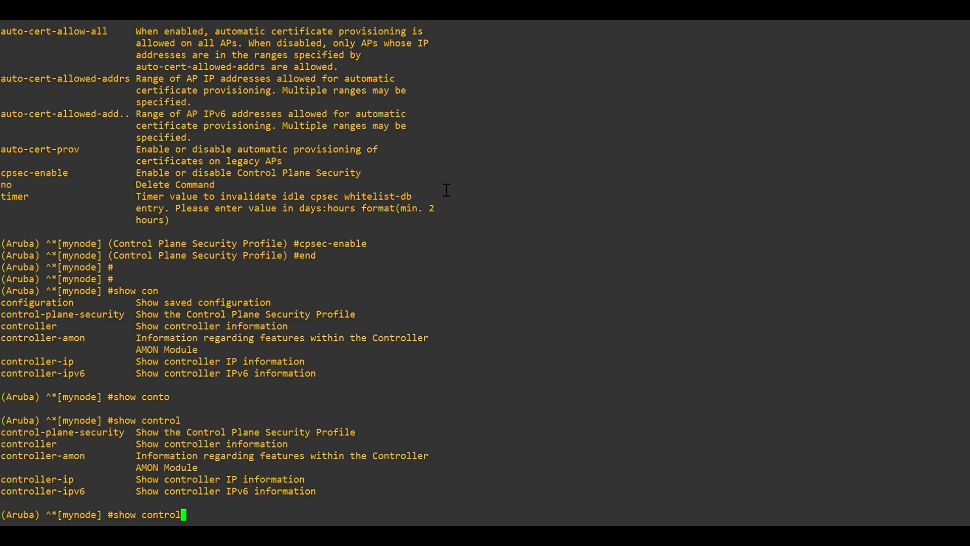
pyautogui.write('-')
pyautogui.press('Tab')
pyautogui.press('?')
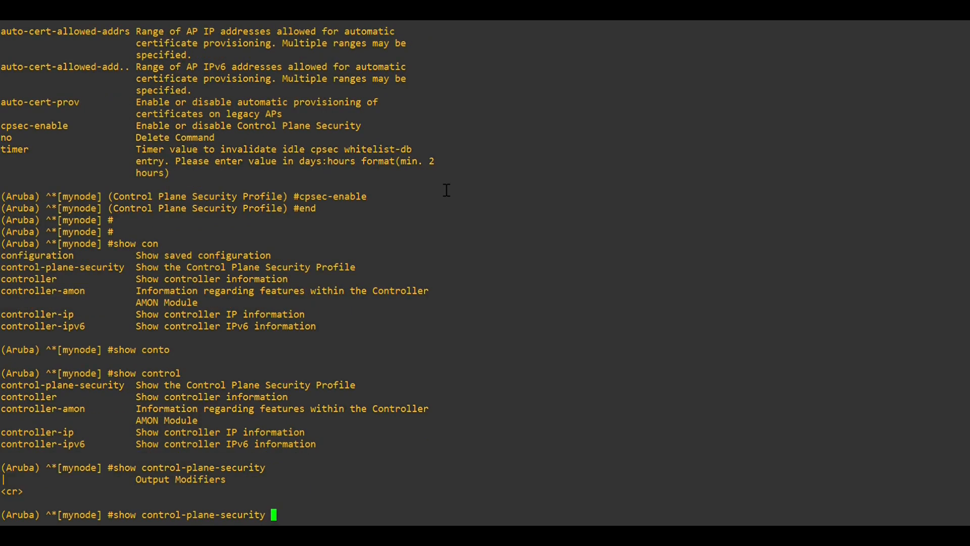
pyautogui.press('Return')
pyautogui.press('Return')
pyautogui.press('Return')
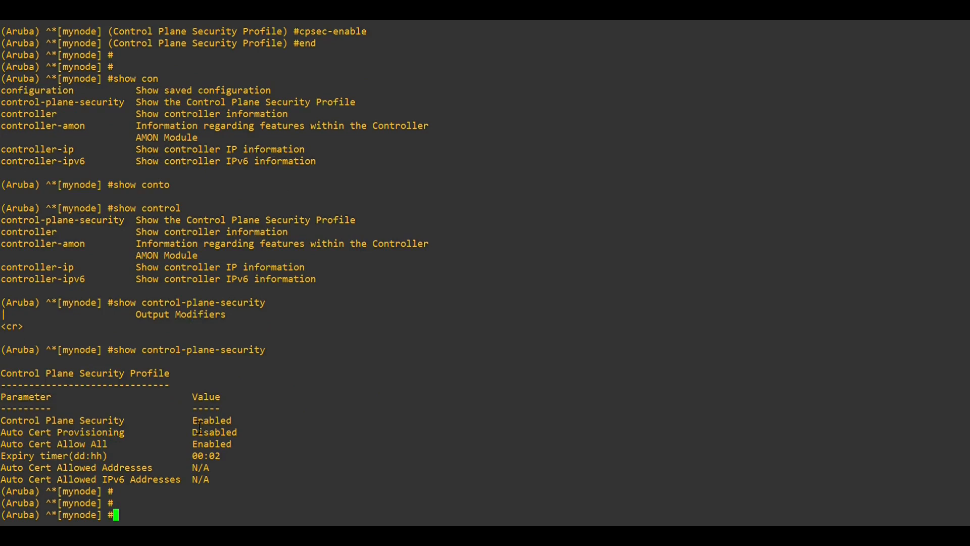
pyautogui.moveTo(188, 434); pyautogui.dragTo(239, 454)
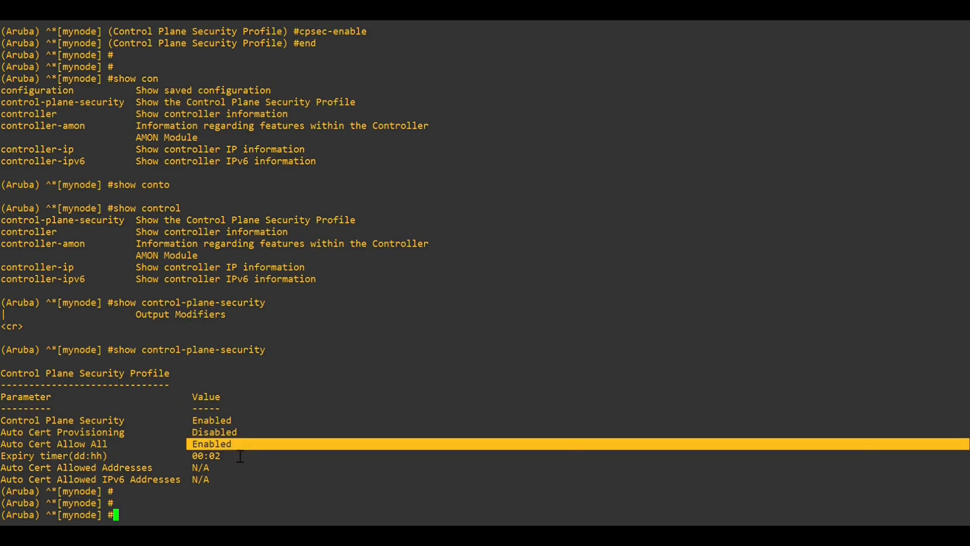
pyautogui.click(208, 442)
# - Save with write memory and rerun show control-plane-security to confirm both settings Enabled
pyautogui.write('write me')
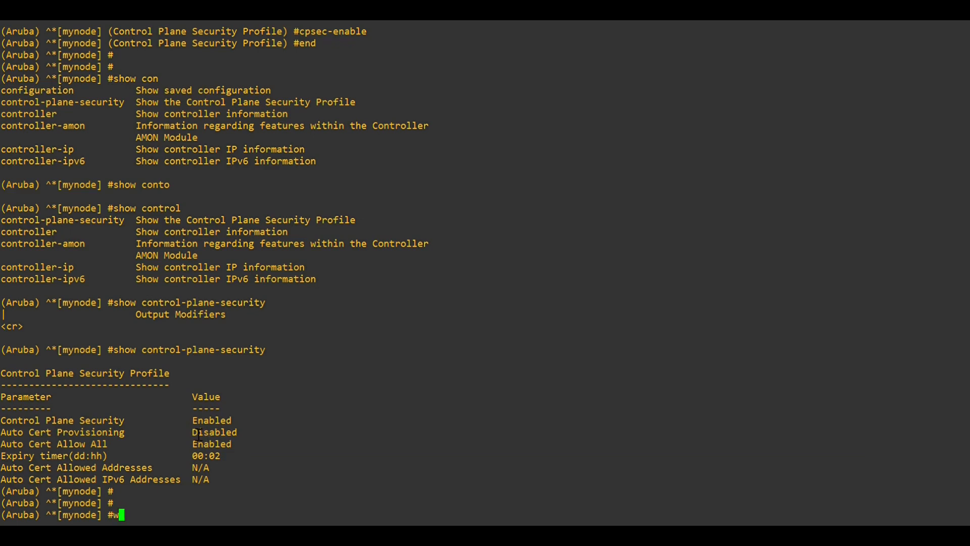
pyautogui.press('Tab')
pyautogui.press('Return')
pyautogui.press('Return')
pyautogui.press('Return')
pyautogui.press('Return')
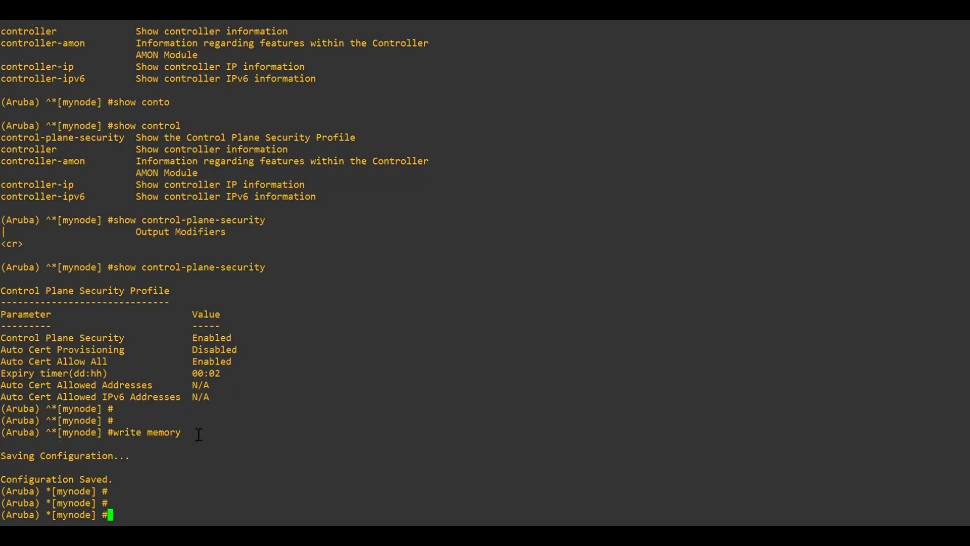
pyautogui.press('Up')
pyautogui.press('Up')
pyautogui.press('Return')
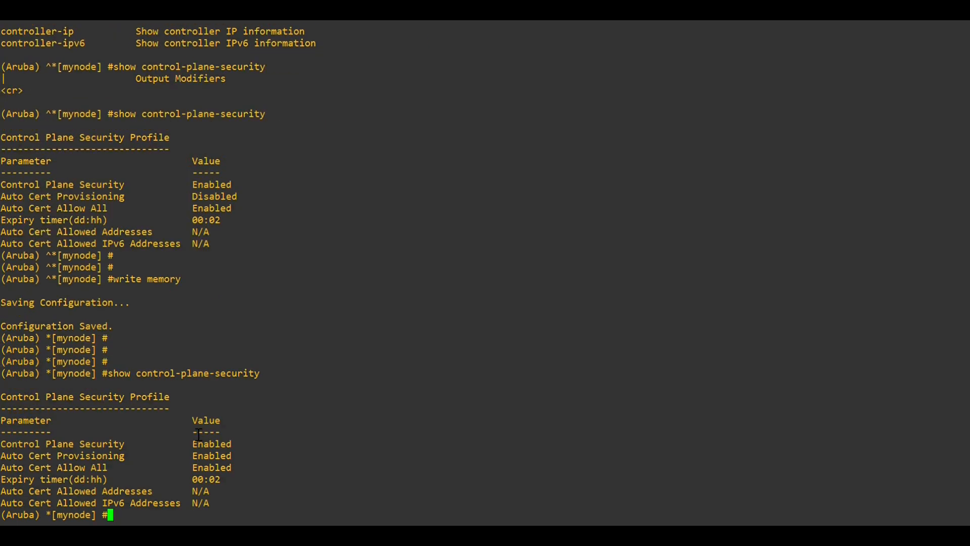
pyautogui.press('Return')
pyautogui.press('Return')
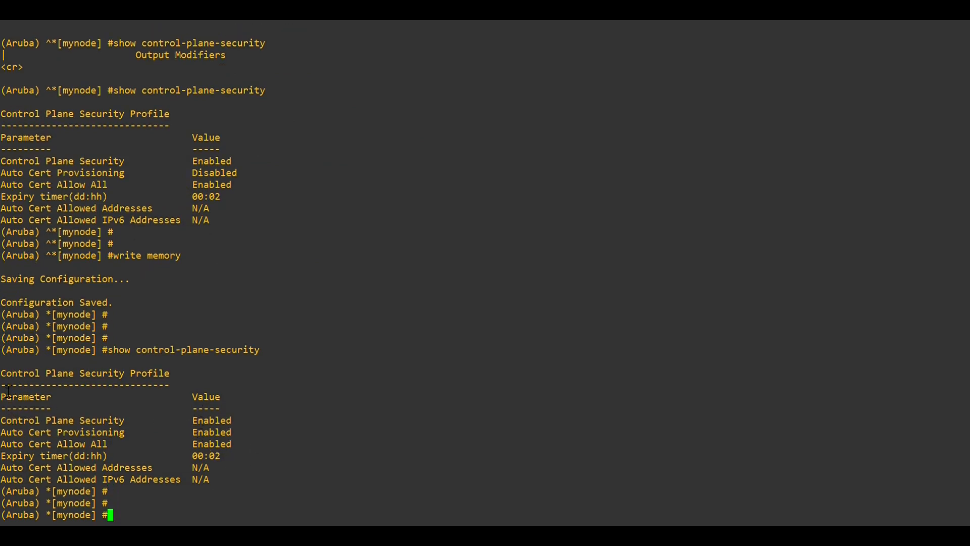
pyautogui.moveTo(7, 378); pyautogui.dragTo(188, 437)
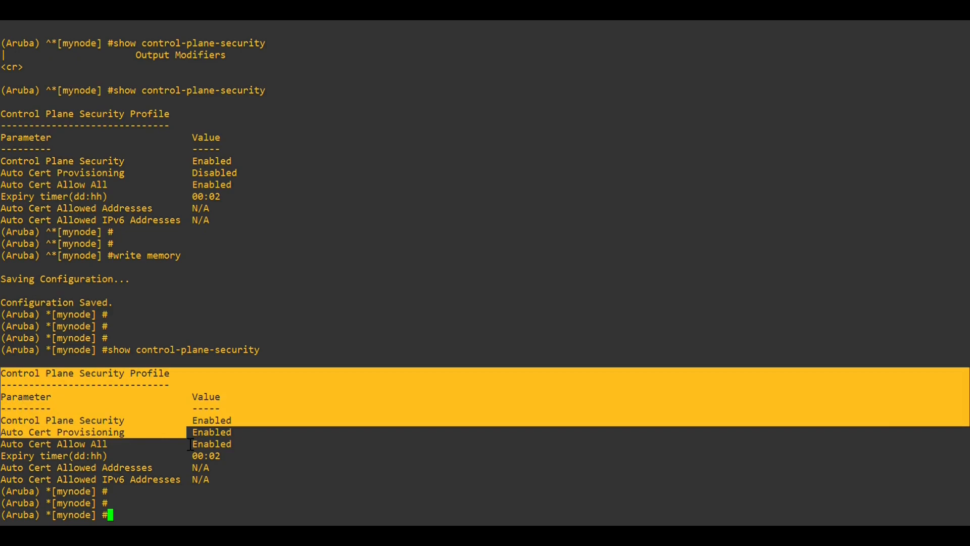
# - Run show ip dhcp binding to list the lease given to 192.168.1.2
pyautogui.click(189, 478)
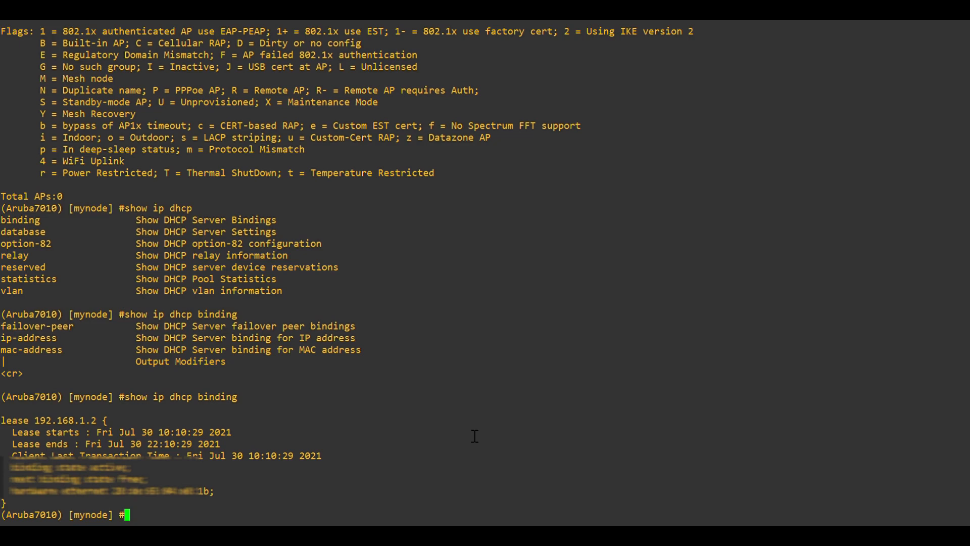
pyautogui.write('show ip dhcp binding')
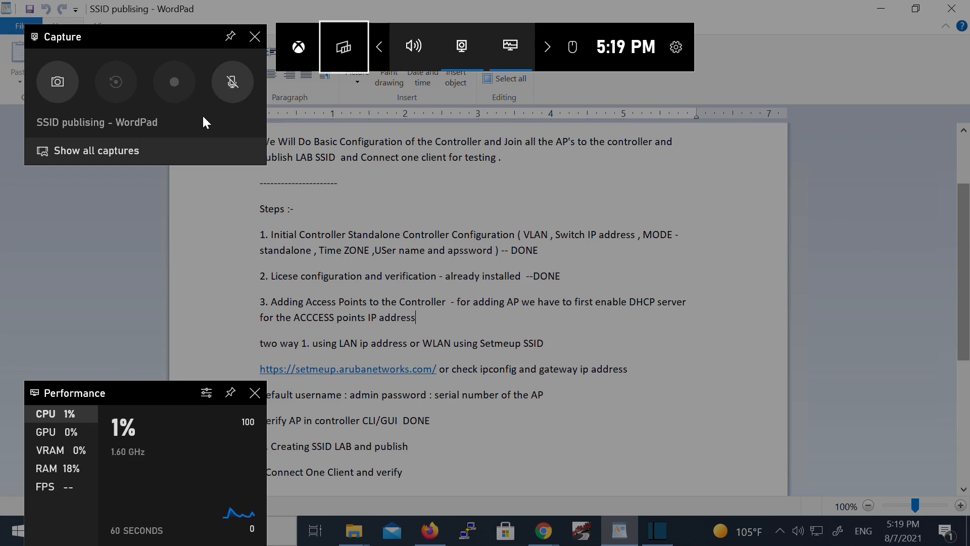
# - Close the Xbox Game Bar overlay to reveal the WordPad SSID notes
pyautogui.click(614, 324)
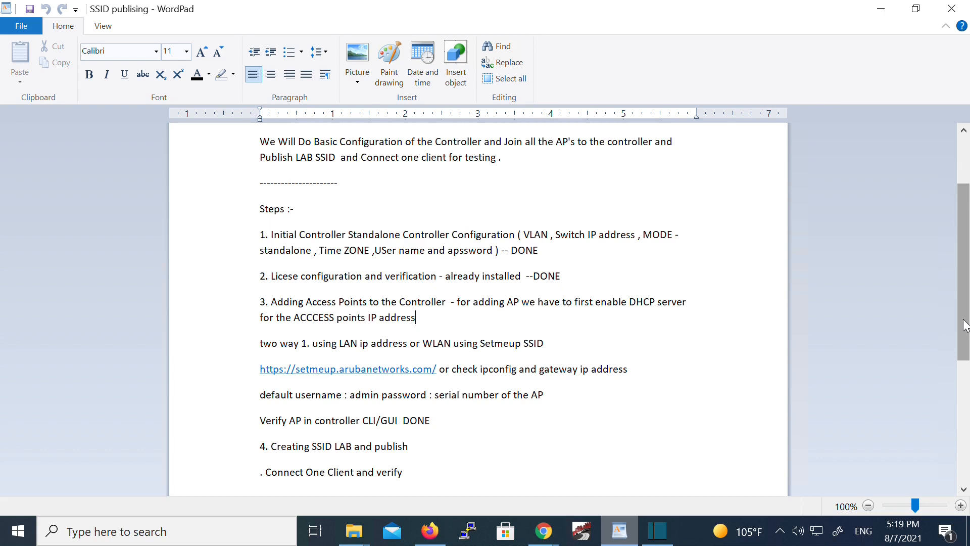
# - Highlight the default username 'admin' and the note that the password is the serial number
pyautogui.doubleClick(364, 397)
pyautogui.moveTo(435, 399); pyautogui.dragTo(527, 396)
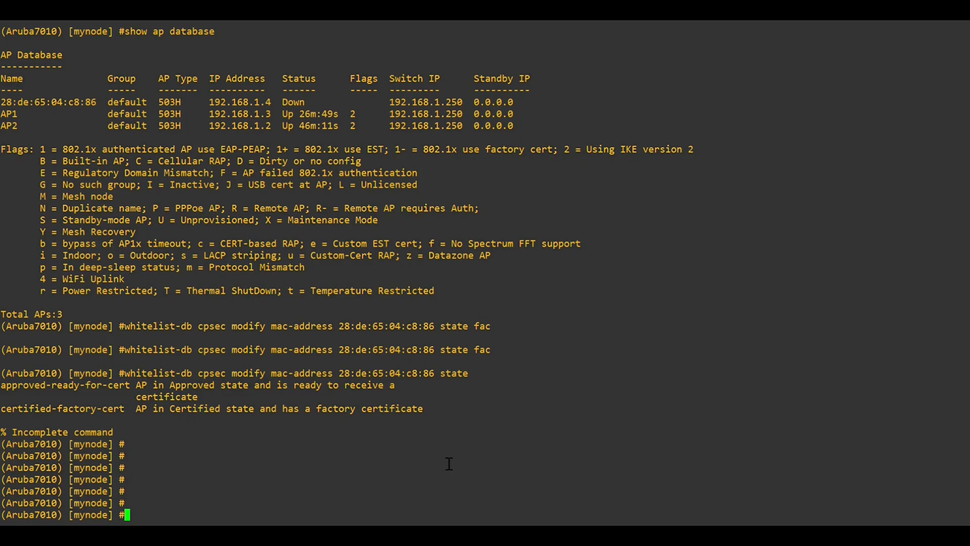
# - Run show ap database, check AP3's flag value, and quit the pager
pyautogui.press('Return')
pyautogui.press('Return')
pyautogui.press('Return')
pyautogui.press('Return')
pyautogui.write('show a')
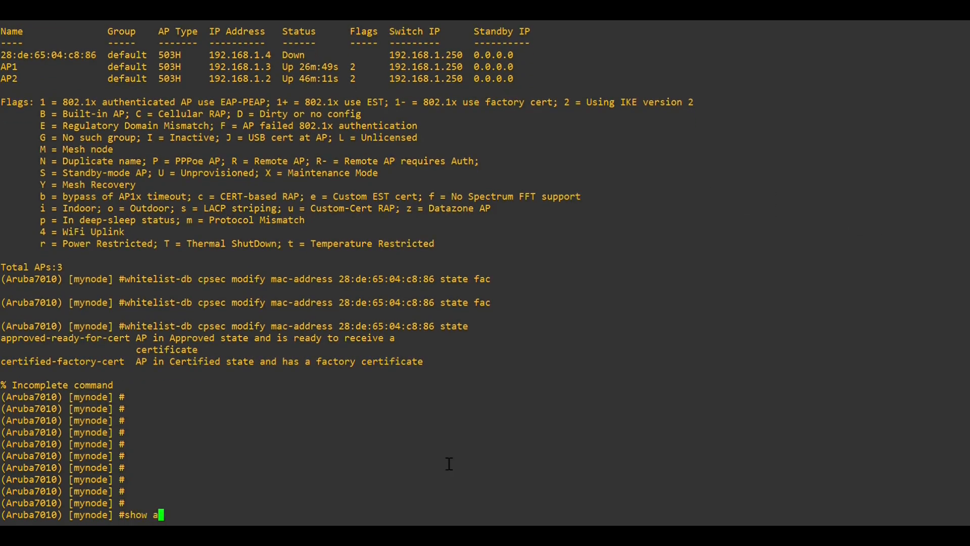
pyautogui.write('p database')
pyautogui.press('Return')
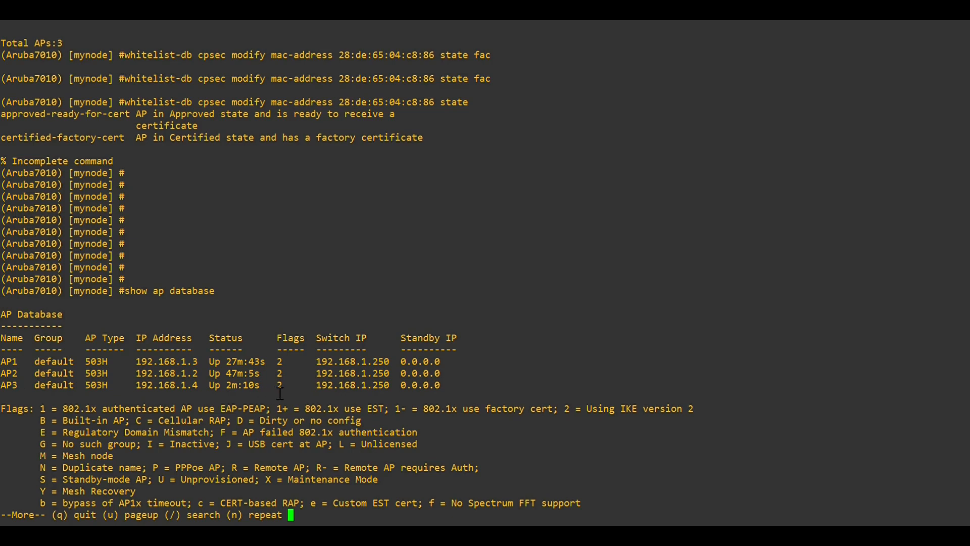
pyautogui.moveTo(280, 395); pyautogui.dragTo(292, 396)
pyautogui.press('q')
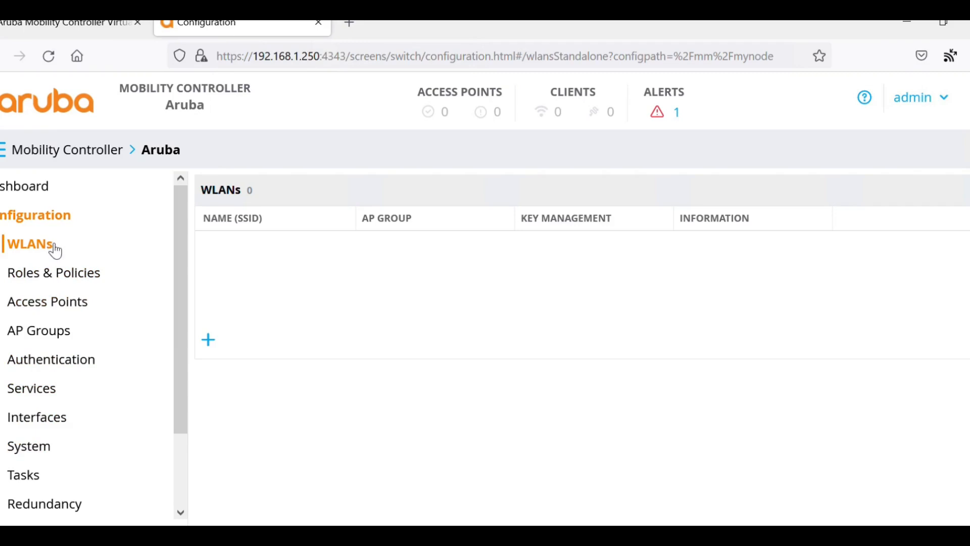
# - Create a new WLAN with SSID LAB on all APs and keep VLAN 1
pyautogui.click(34, 480)
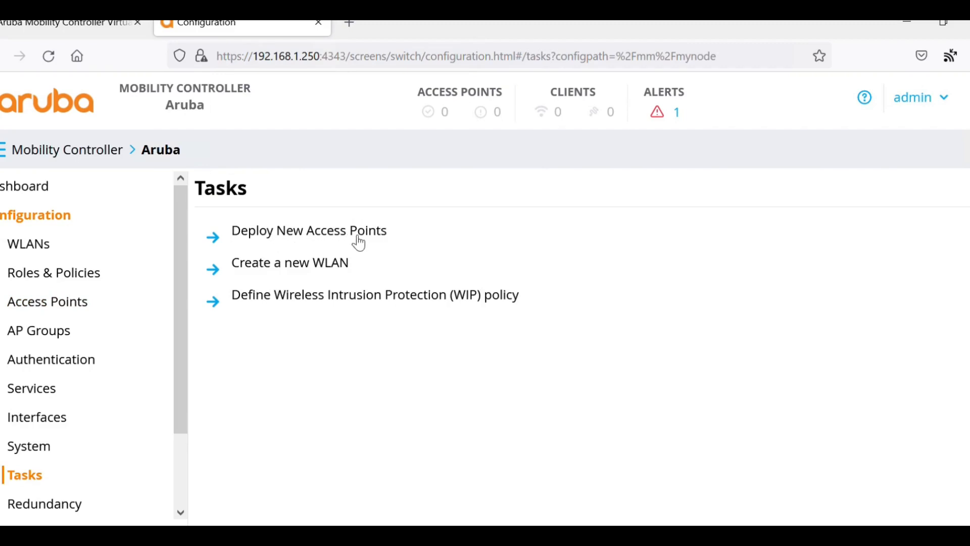
pyautogui.click(40, 254)
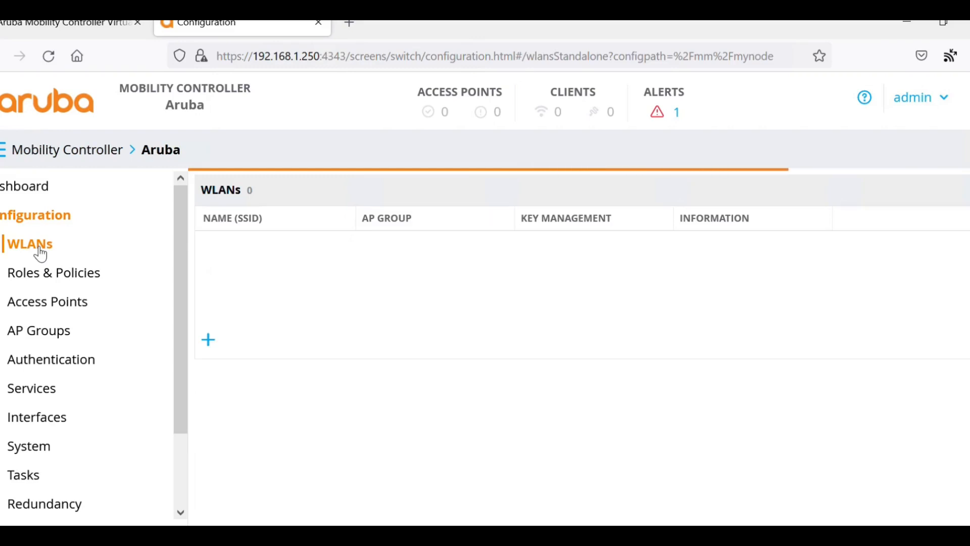
pyautogui.click(214, 344)
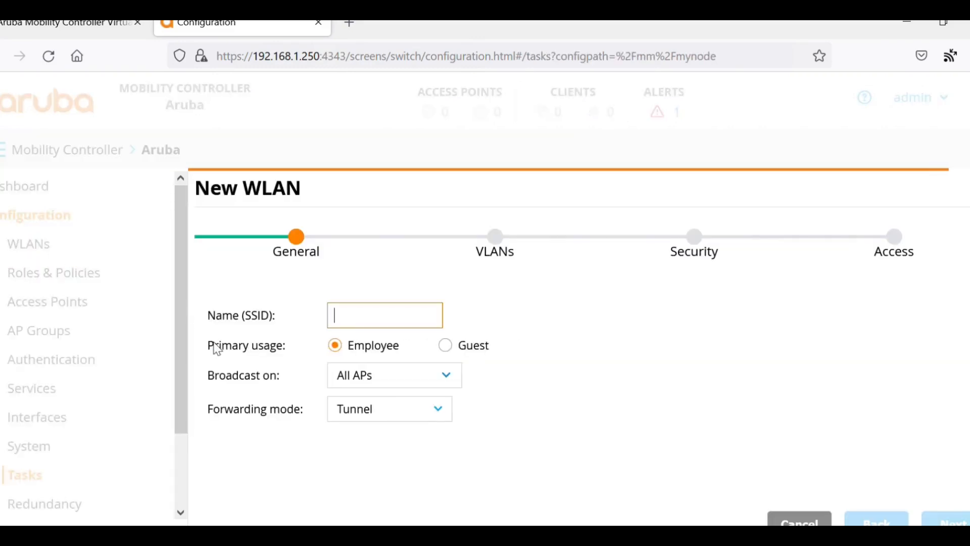
pyautogui.write('LAB')
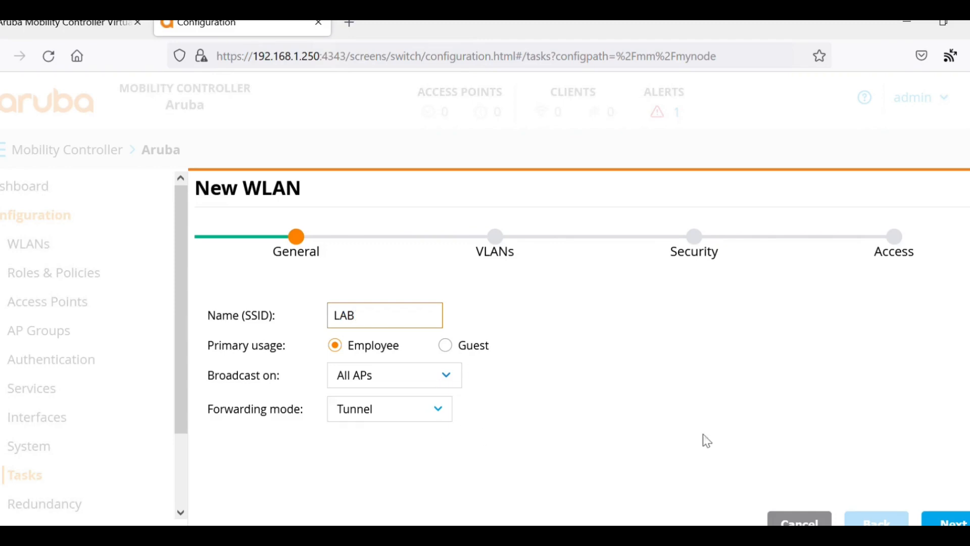
pyautogui.click(943, 520)
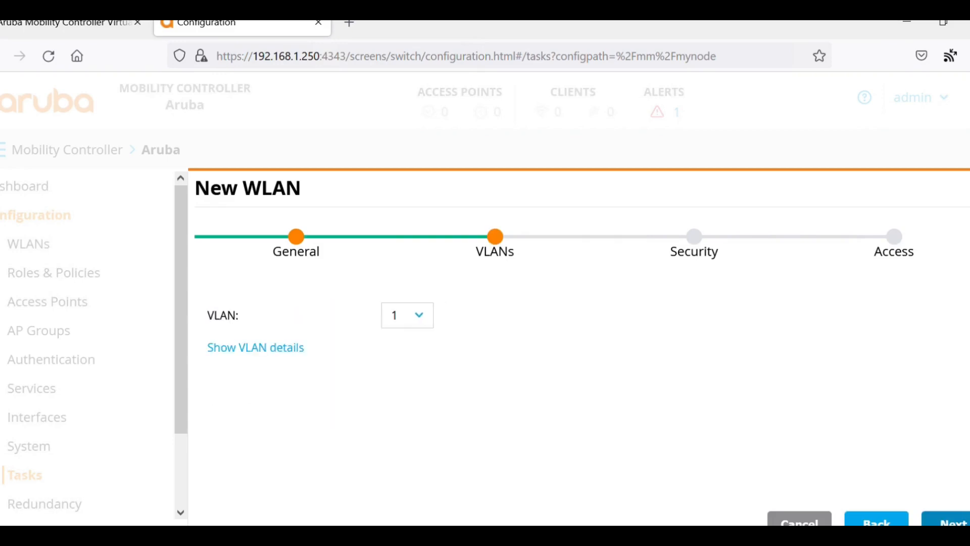
pyautogui.click(944, 521)
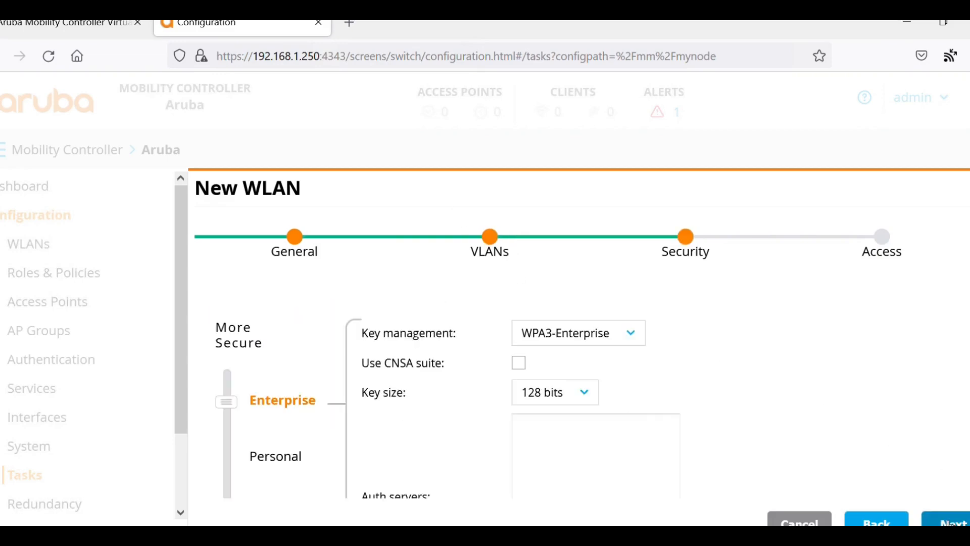
# - Switch the LAB WLAN security to Personal with WPA2-Personal key management
pyautogui.click(281, 460)
pyautogui.click(640, 336)
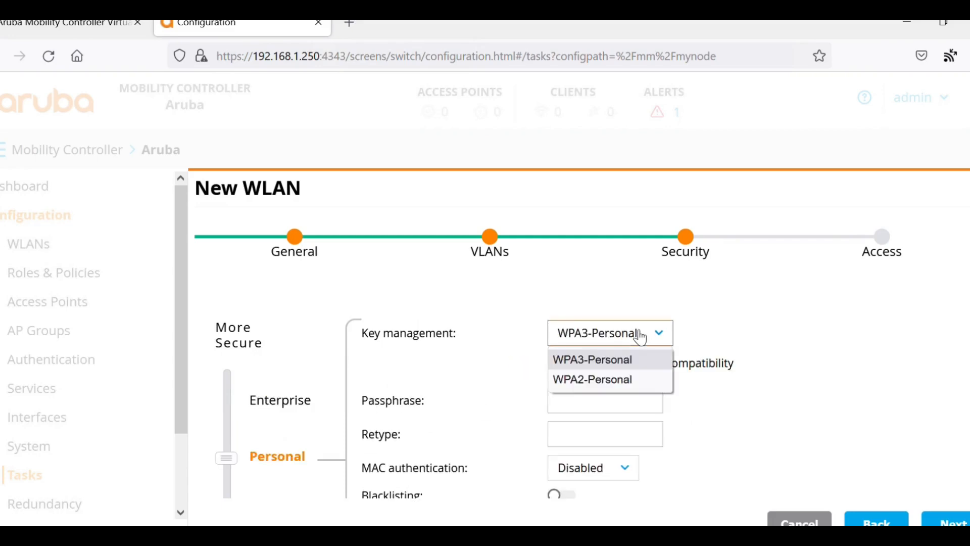
pyautogui.click(628, 384)
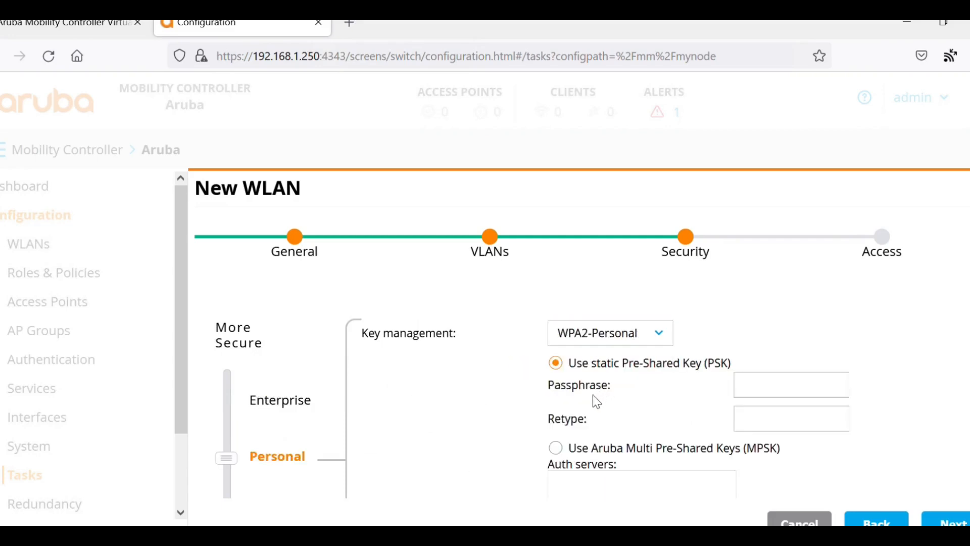
# - Enter the WLAN passphrase so the Passphrase and Retype fields match
pyautogui.click(766, 390)
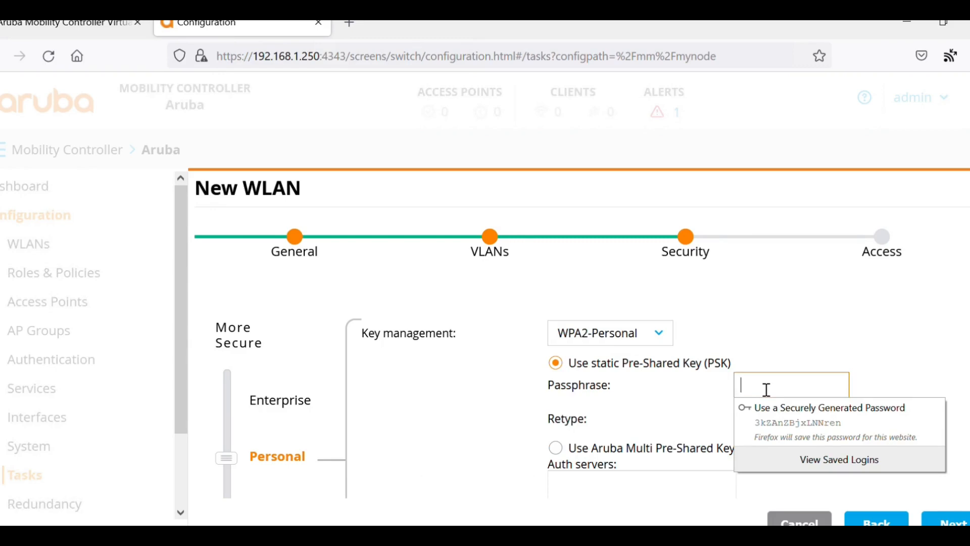
pyautogui.write('aru')
pyautogui.press('BackSpace')
pyautogui.press('BackSpace')
pyautogui.press('BackSpace')
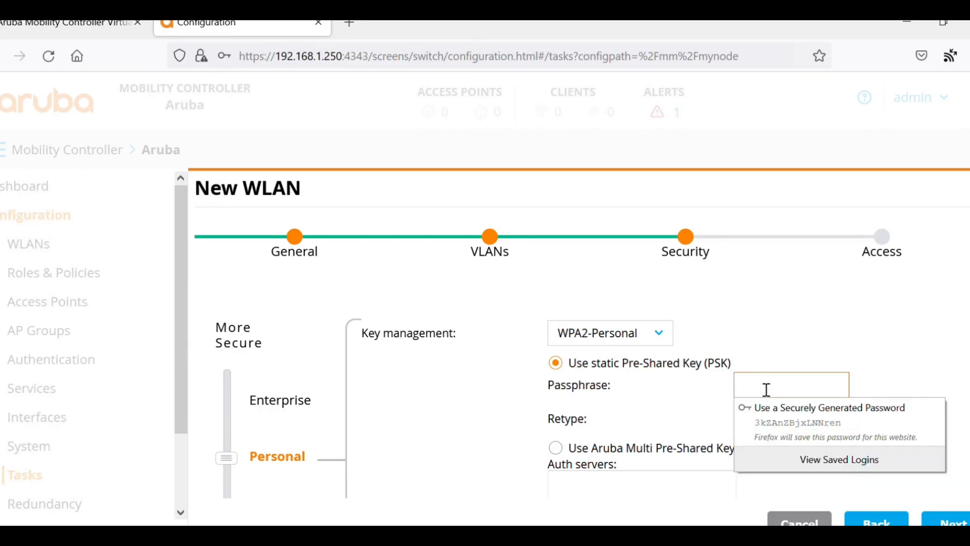
pyautogui.write('aruba1')
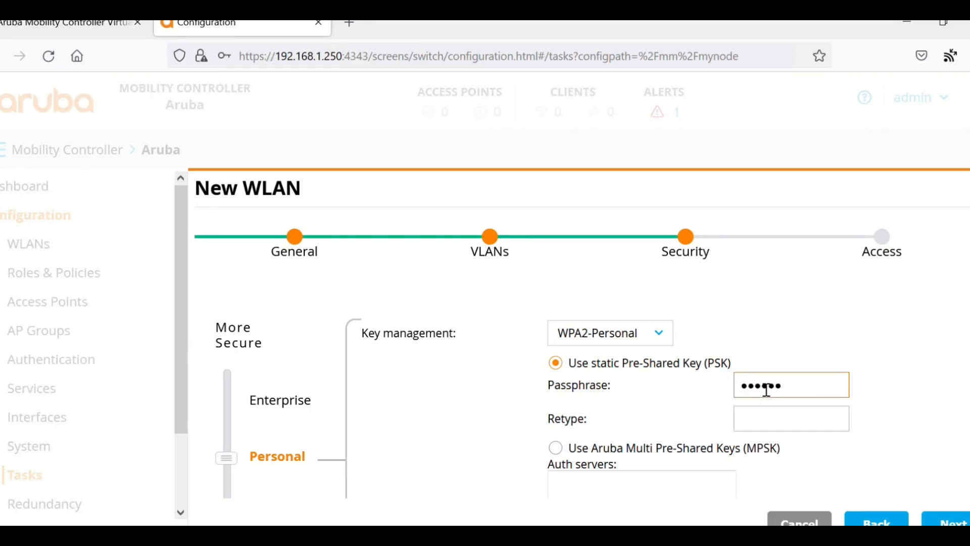
pyautogui.press('Tab')
pyautogui.write('aruba1')
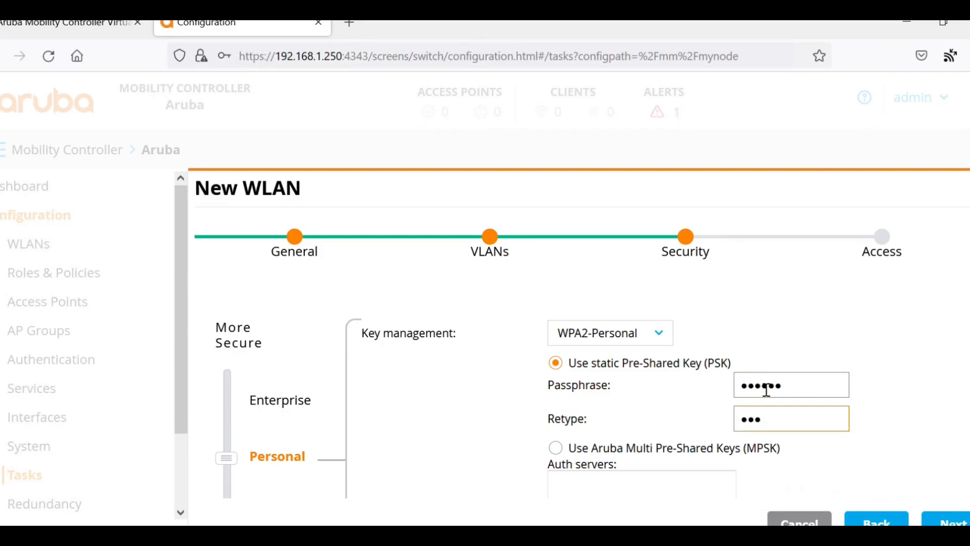
pyautogui.write('23')
pyautogui.doubleClick(793, 398)
pyautogui.write('ar')
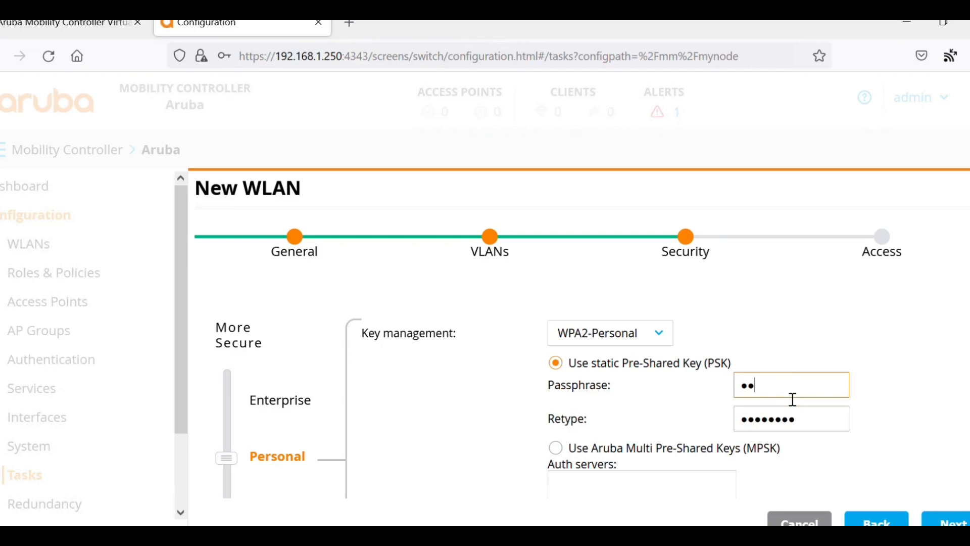
pyautogui.write('uba123')
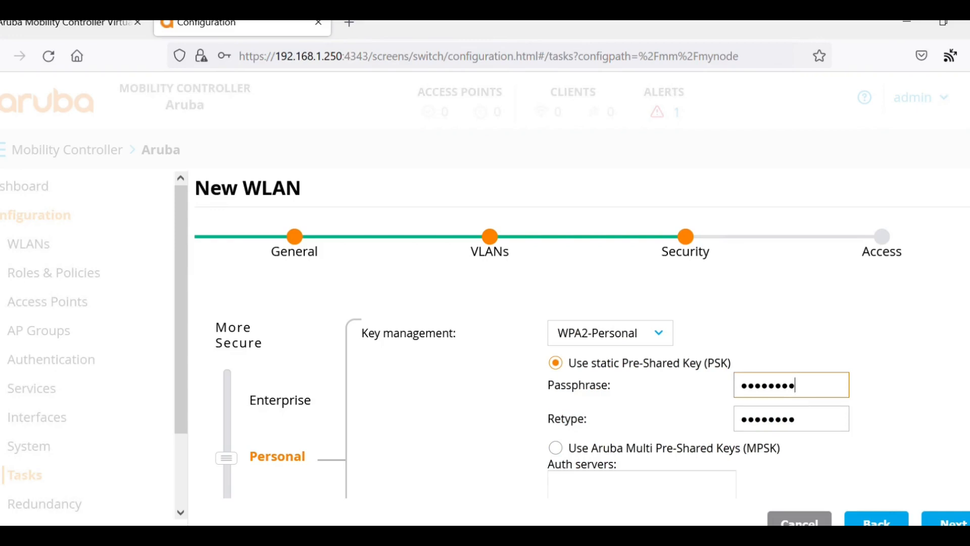
pyautogui.scroll(-4, 533, 335)
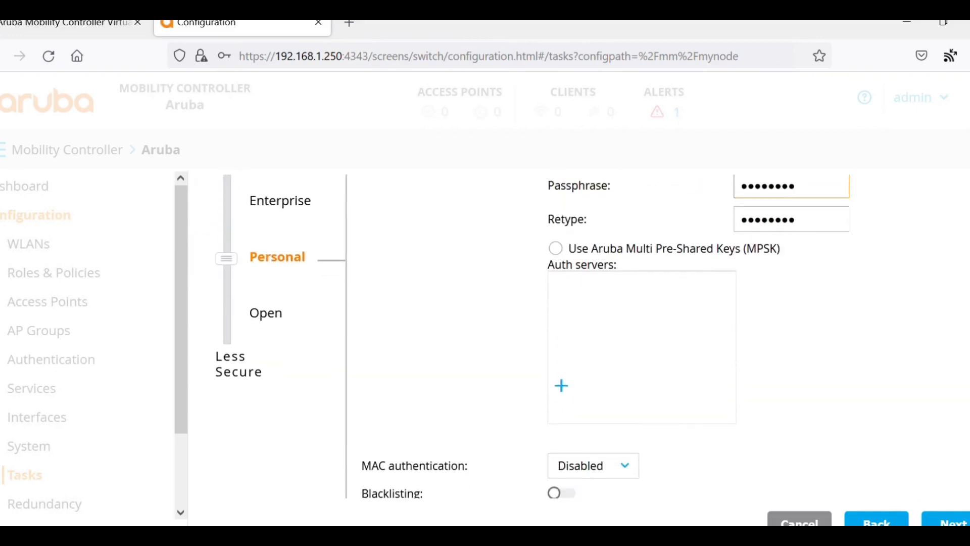
pyautogui.scroll(-1, 532, 335)
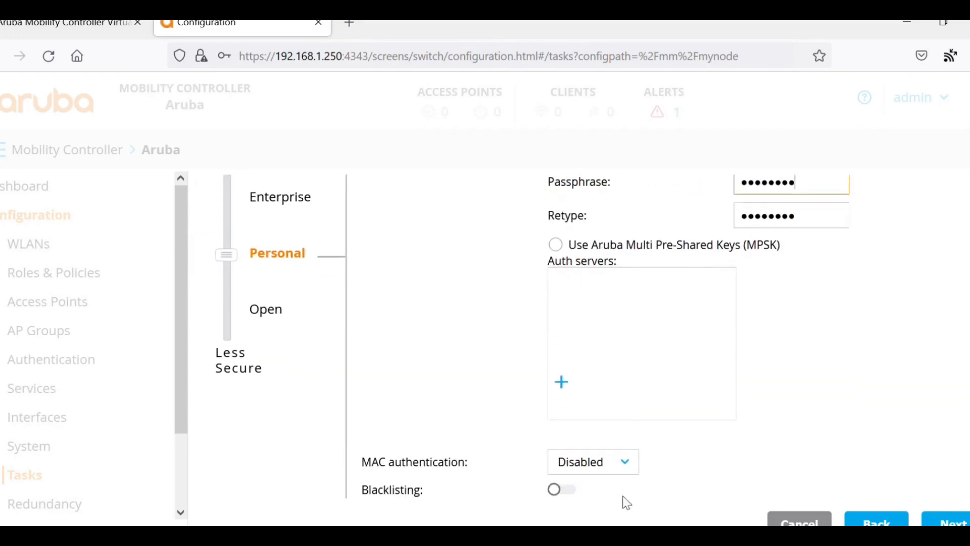
pyautogui.scroll(-1, 563, 493)
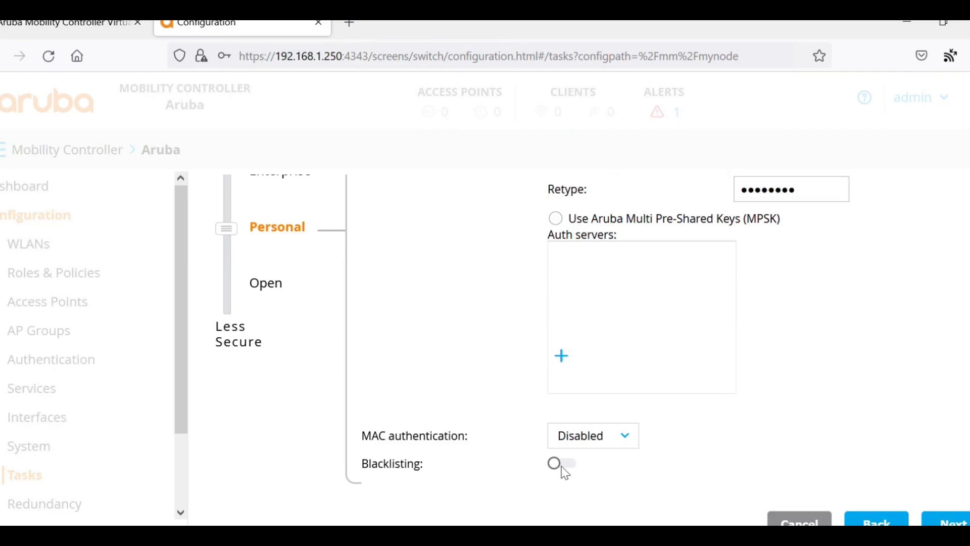
pyautogui.click(562, 465)
pyautogui.click(574, 464)
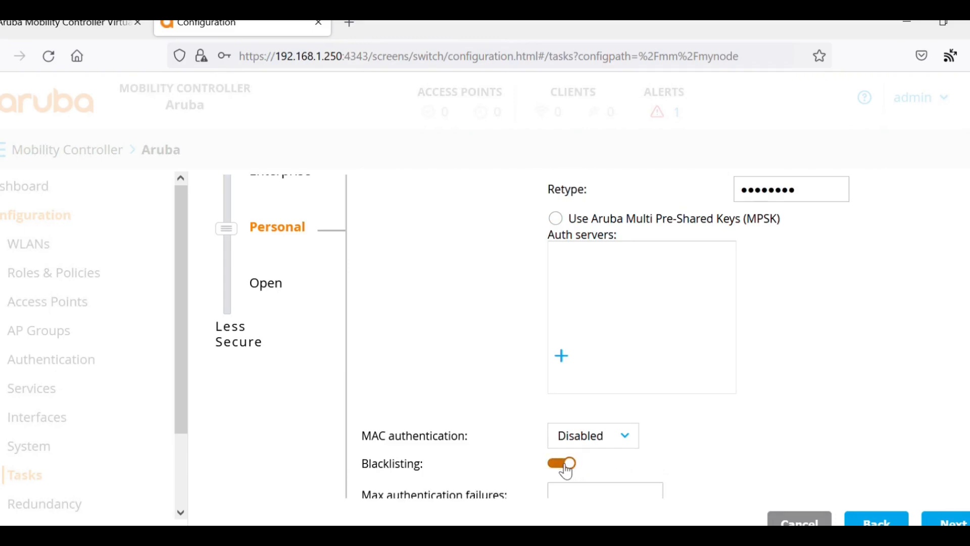
pyautogui.click(567, 472)
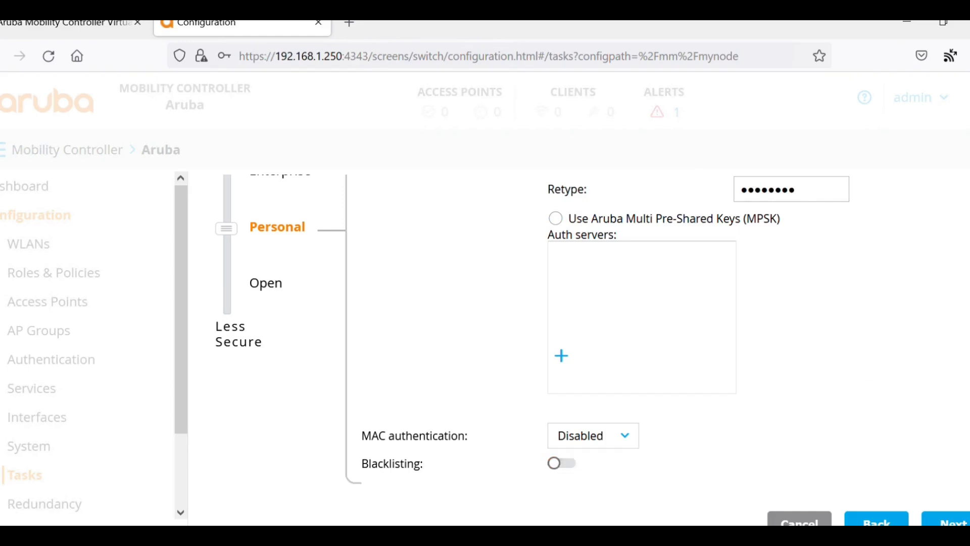
pyautogui.click(575, 467)
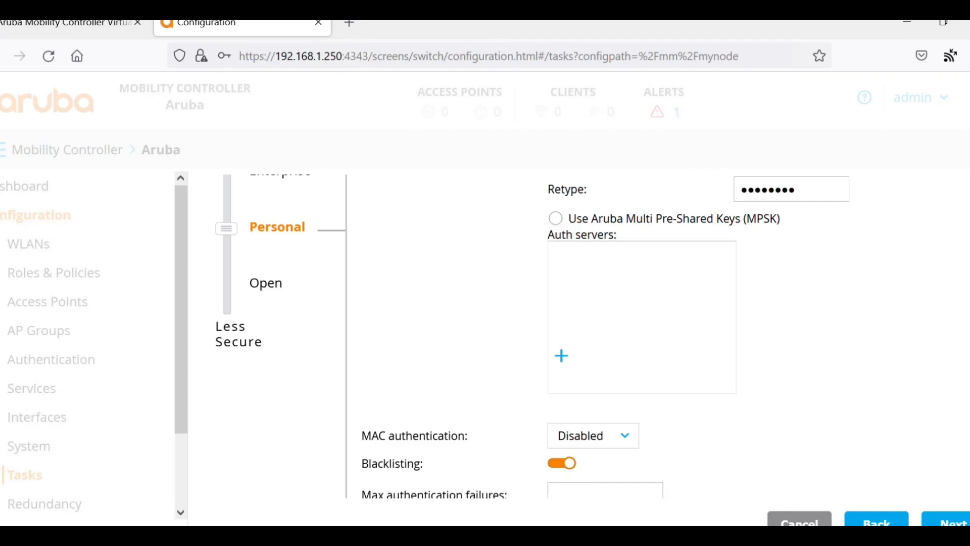
pyautogui.scroll(-1, 533, 337)
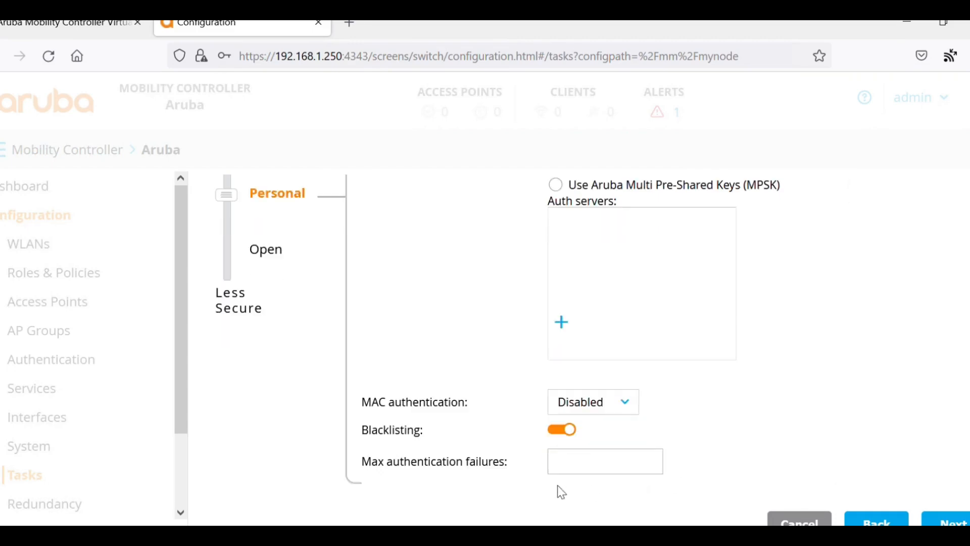
pyautogui.click(561, 438)
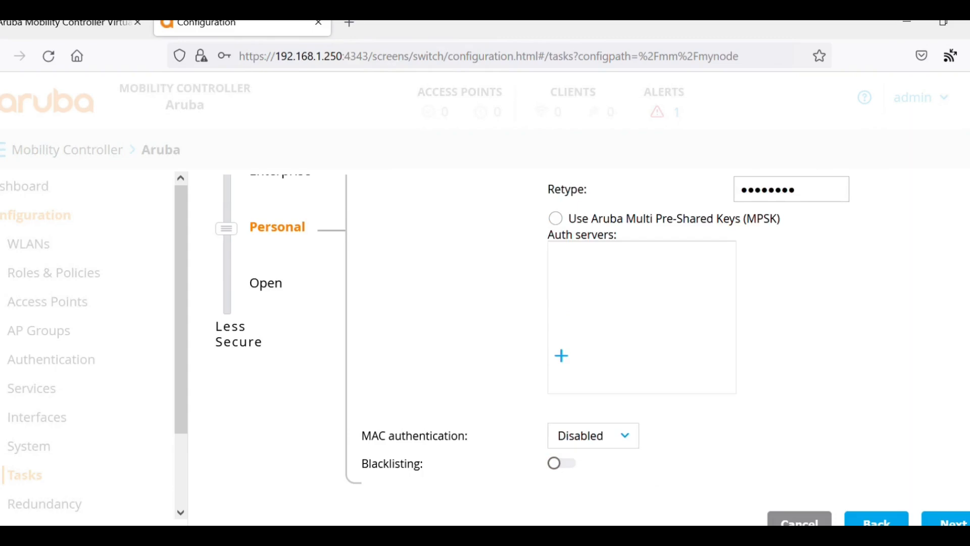
pyautogui.scroll(4, 969, 278)
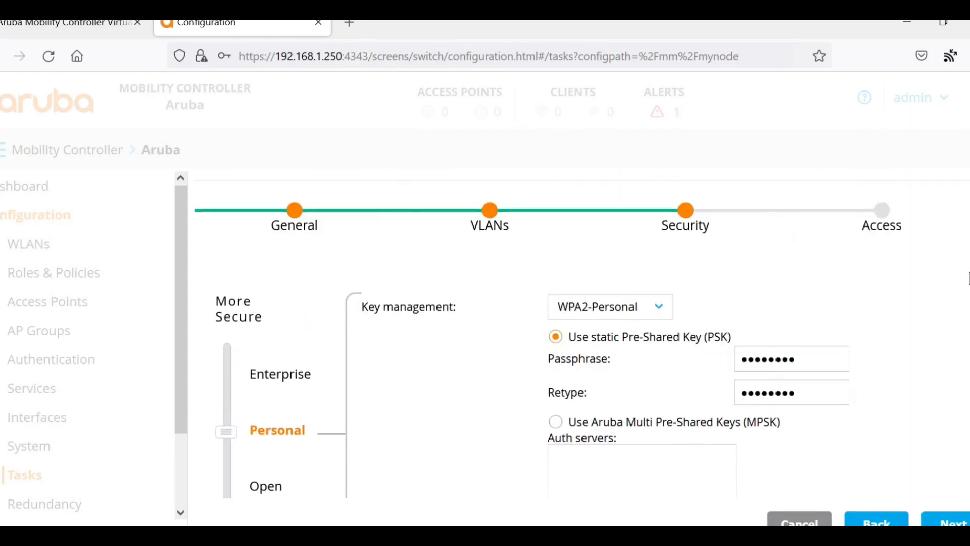
pyautogui.scroll(-4, 581, 336)
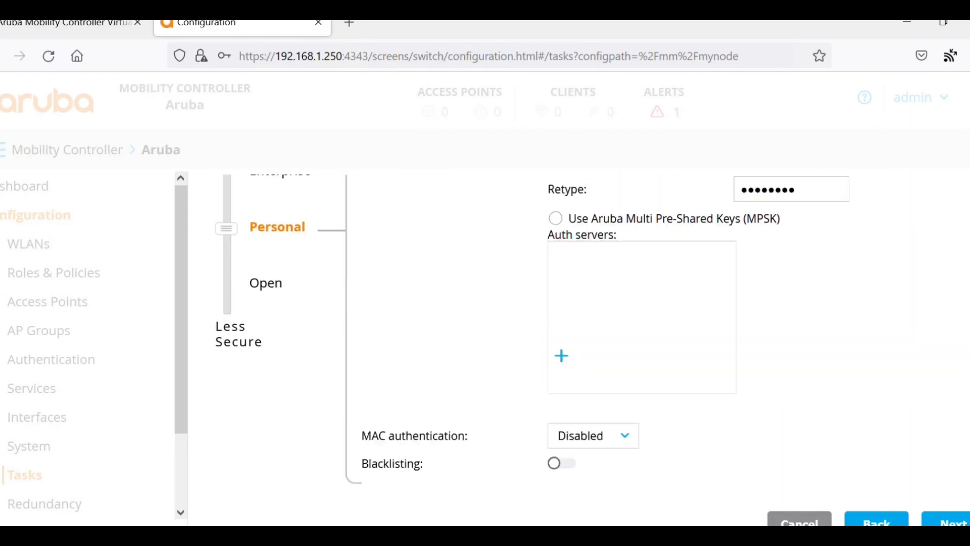
pyautogui.scroll(3, 962, 283)
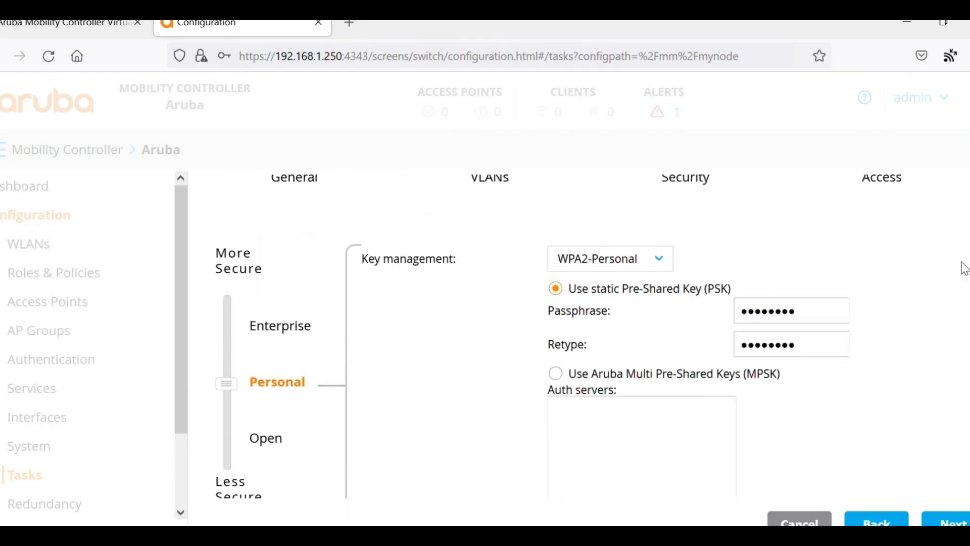
# - Finish the LAB WLAN wizard, declining the browser's offer to save the password
pyautogui.click(946, 520)
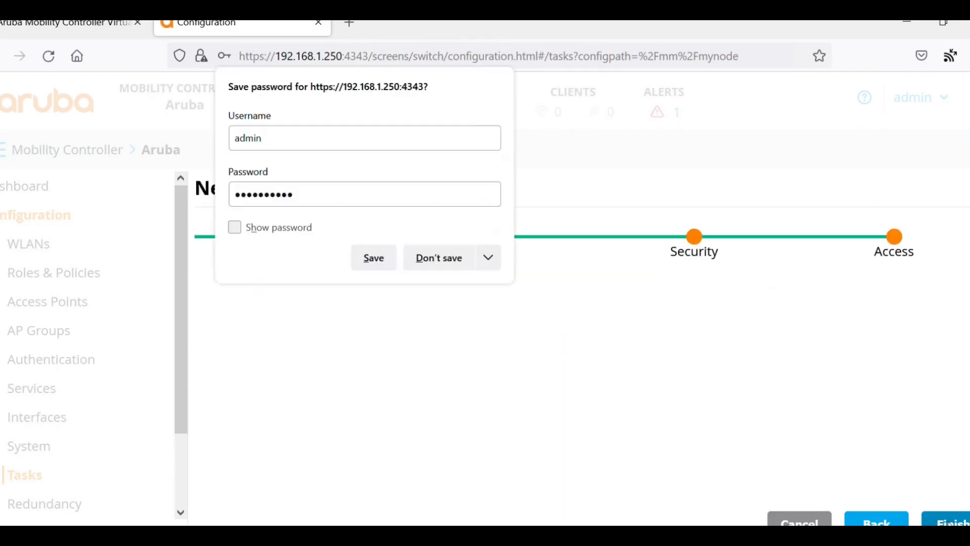
pyautogui.click(437, 258)
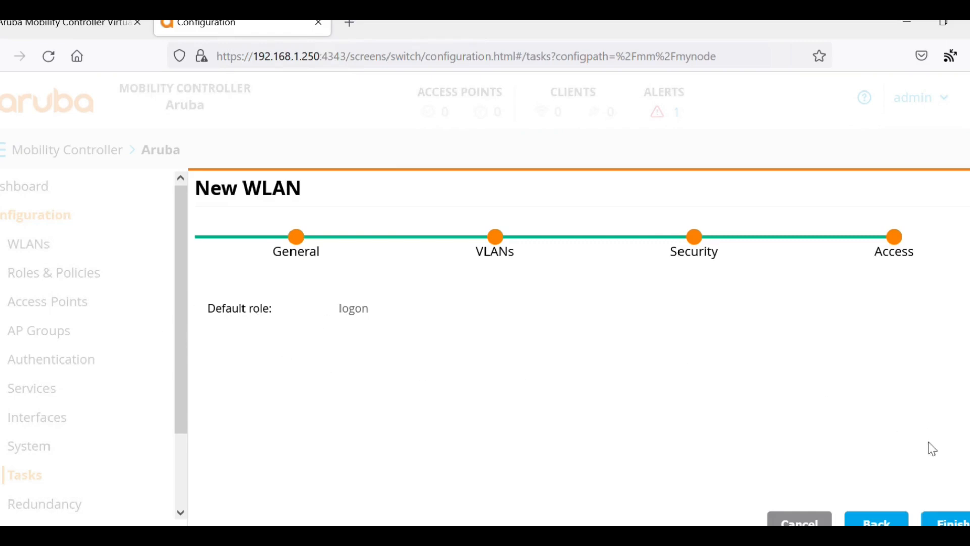
pyautogui.click(953, 521)
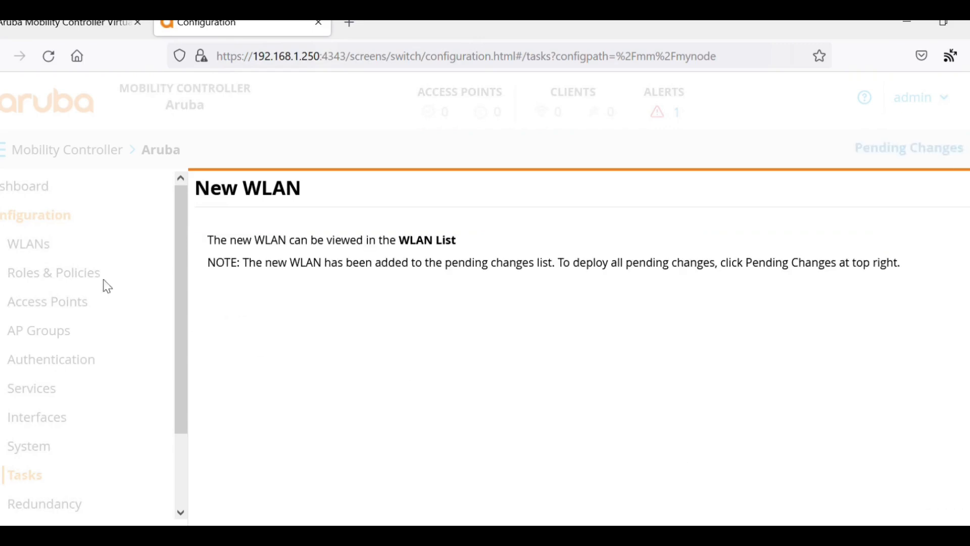
# - Review the pending changes from the WLANs list and deploy them to the controller
pyautogui.click(30, 247)
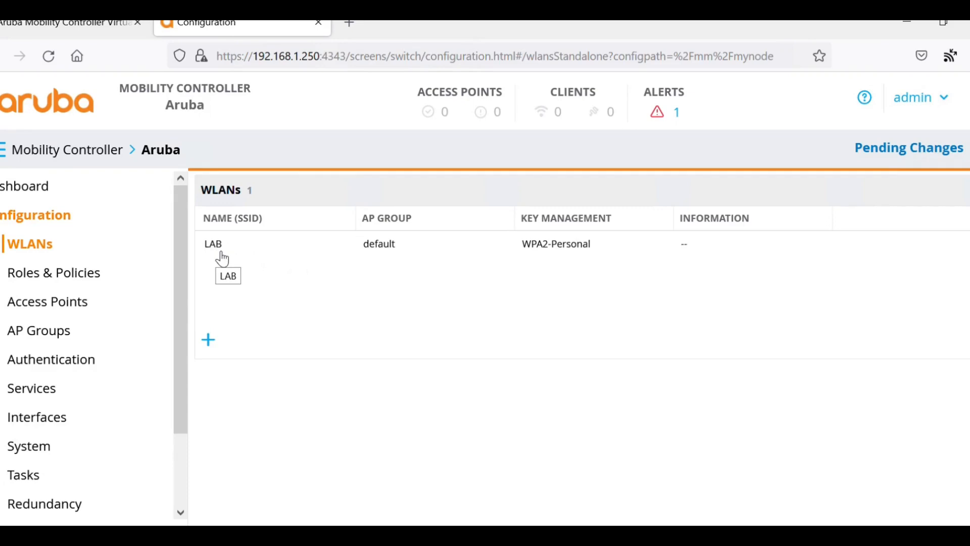
pyautogui.click(912, 150)
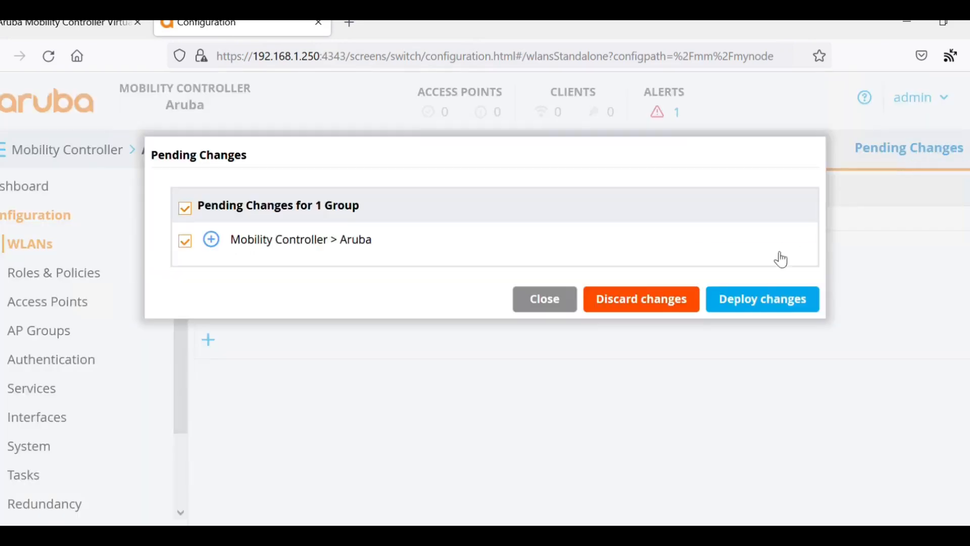
pyautogui.click(765, 300)
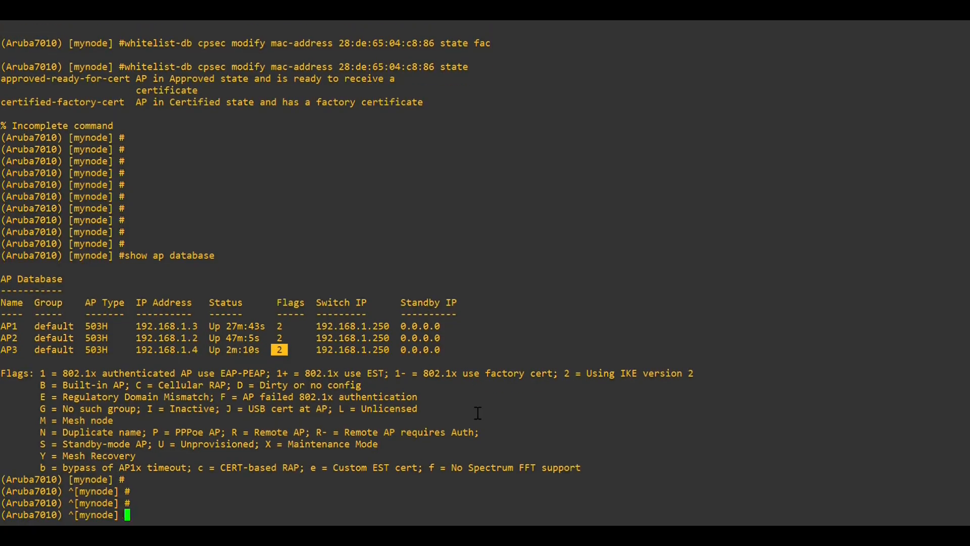
# - Save the configuration with 'write memory' and list broadcasting ESSIDs with 'show ap essid'
pyautogui.write('write memory')
pyautogui.press('Return')
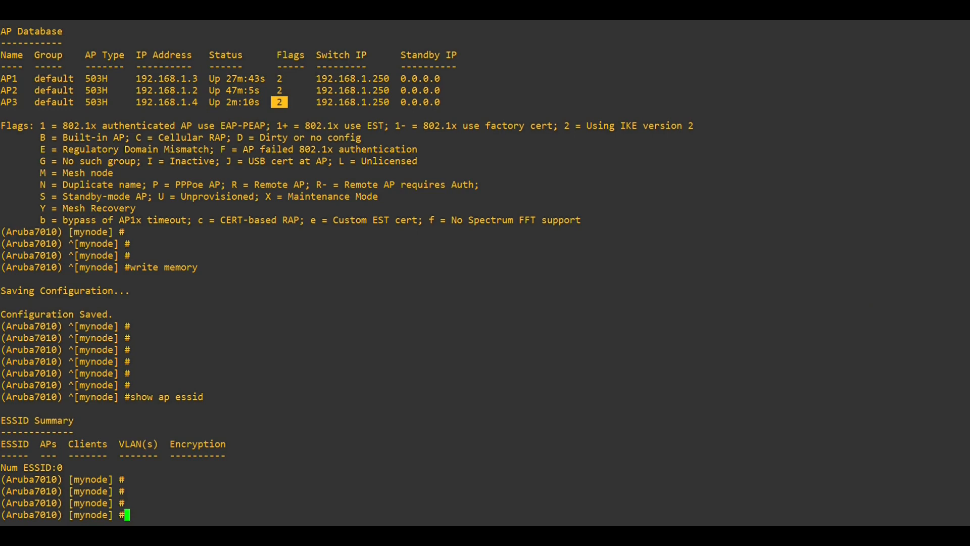
pyautogui.write('show ap essid')
pyautogui.press('Return')
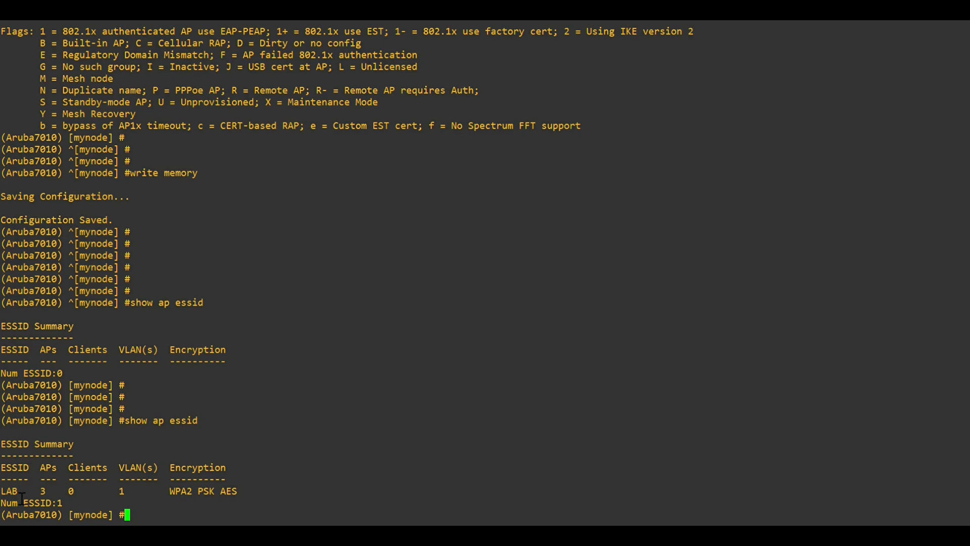
# - Rerun 'show ap essid' to see LAB's client, then run 'show version'
pyautogui.press('Up')
pyautogui.press('Return')
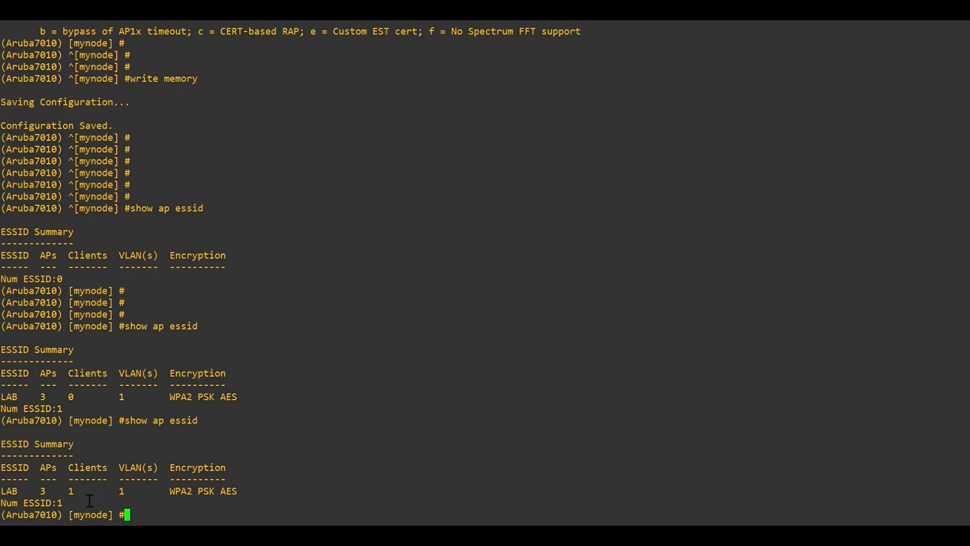
pyautogui.write('show version')
pyautogui.press('Return')
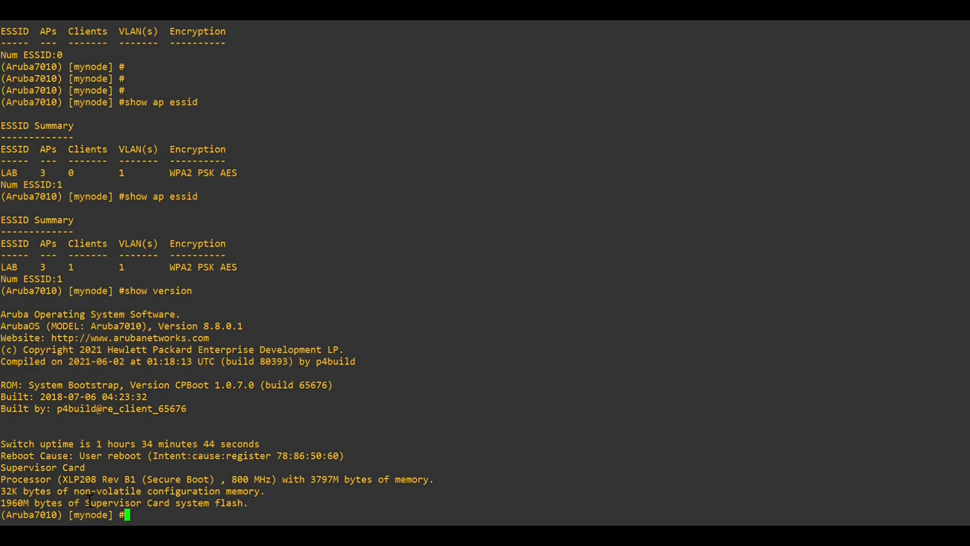